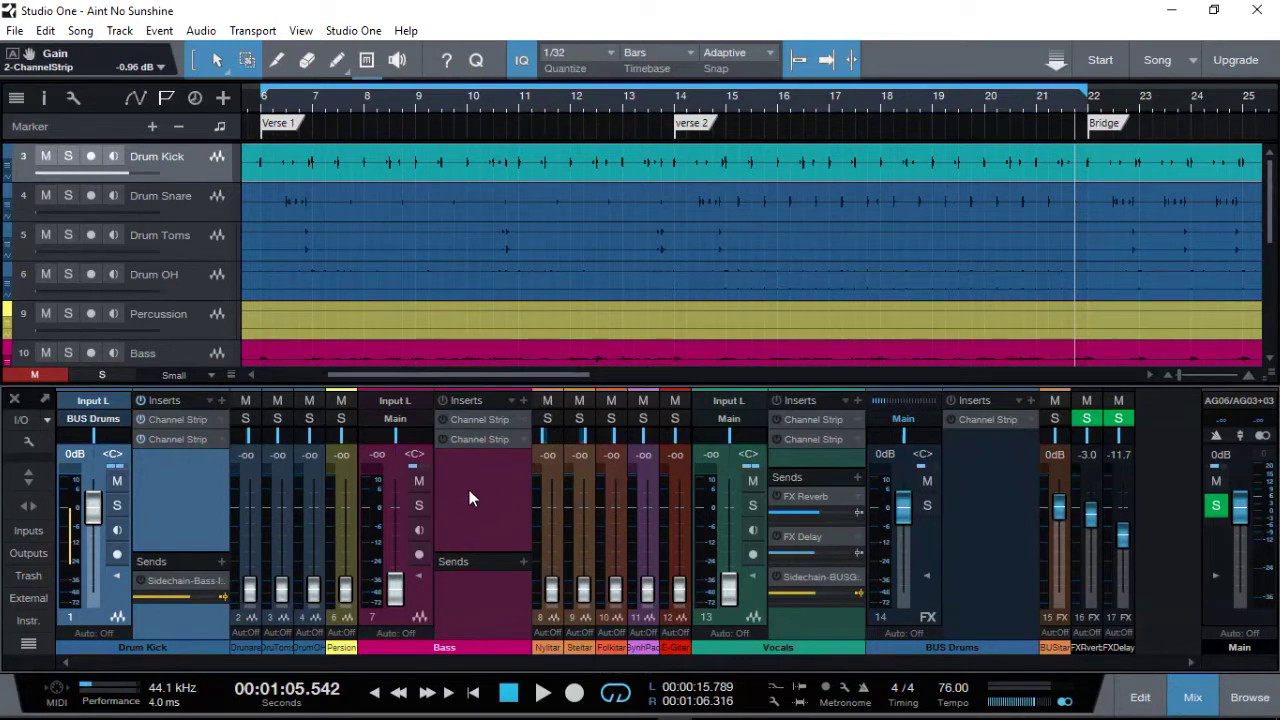
Step: Solo the Bass channel, reset its fader to 0 dB, and re-solo it
left_click(419, 507)
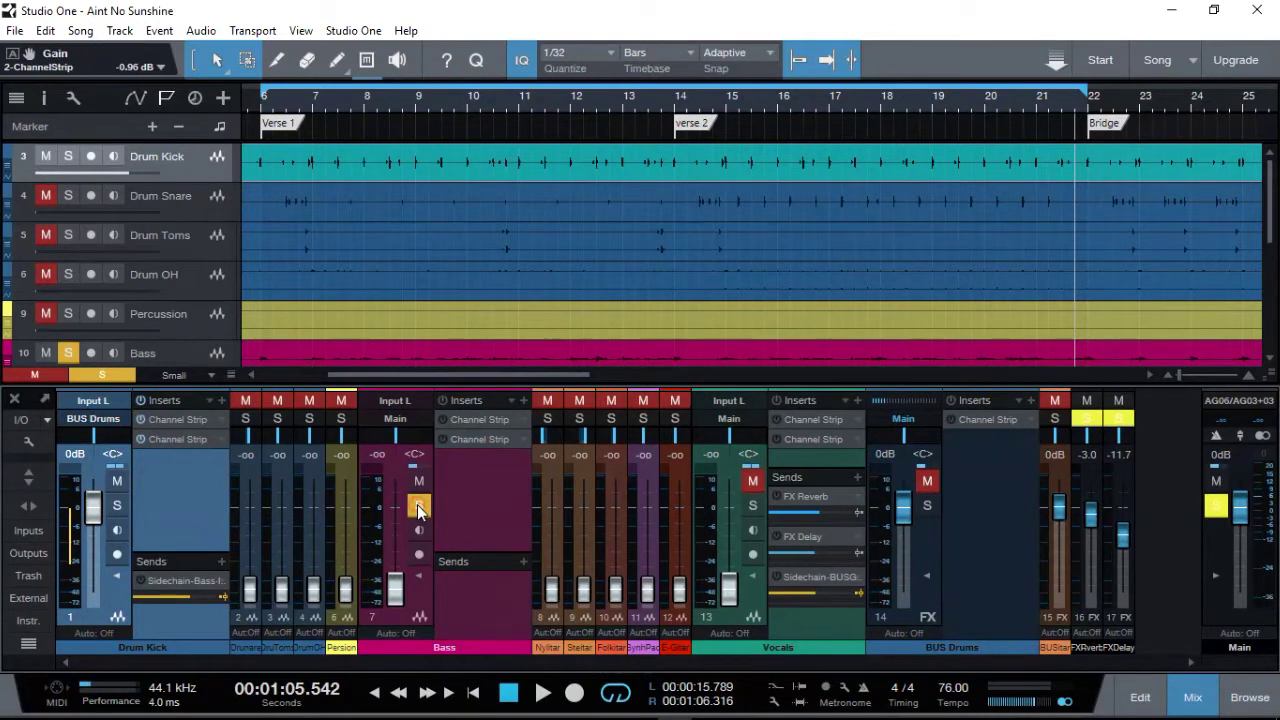
left_click(396, 594, "alt")
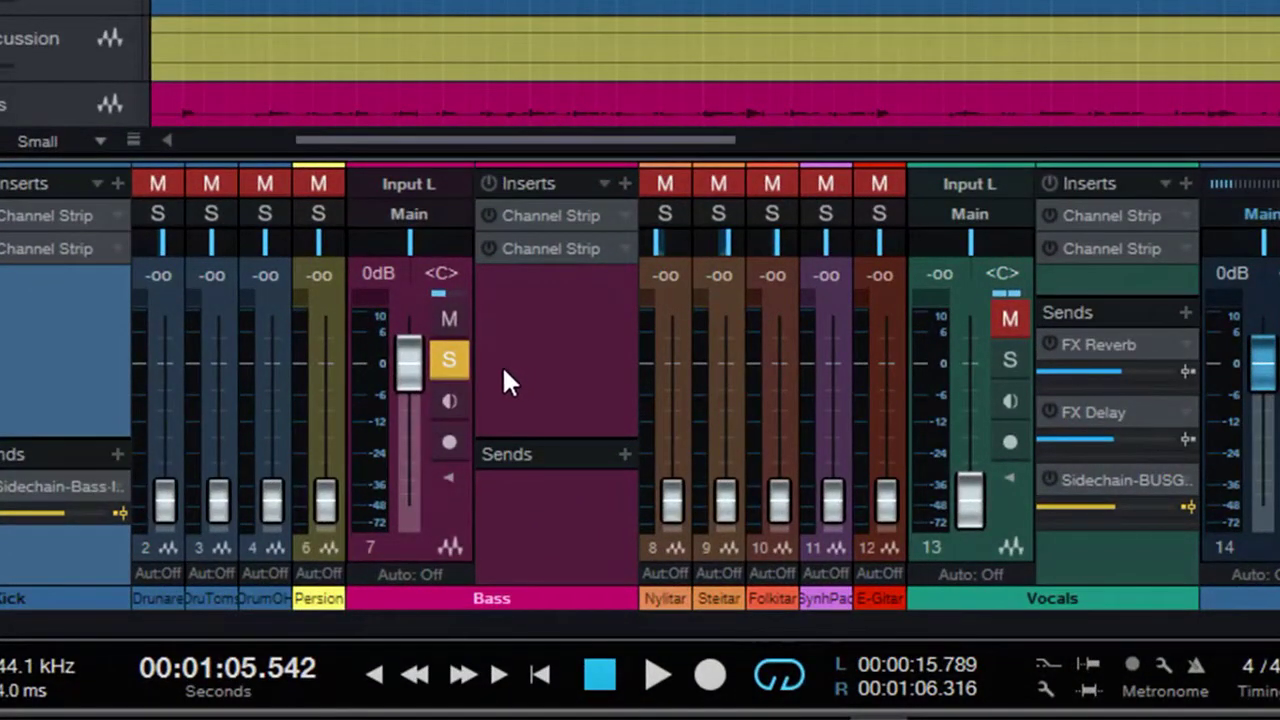
left_click(452, 365)
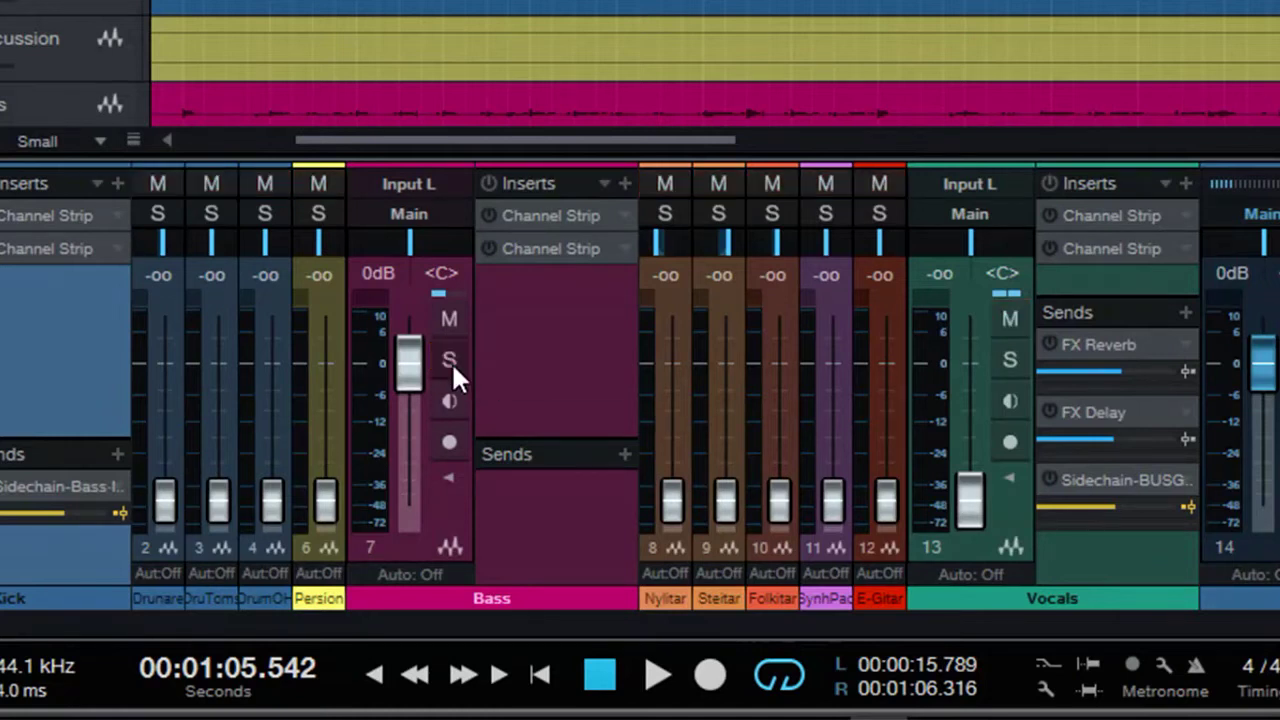
left_click(452, 365)
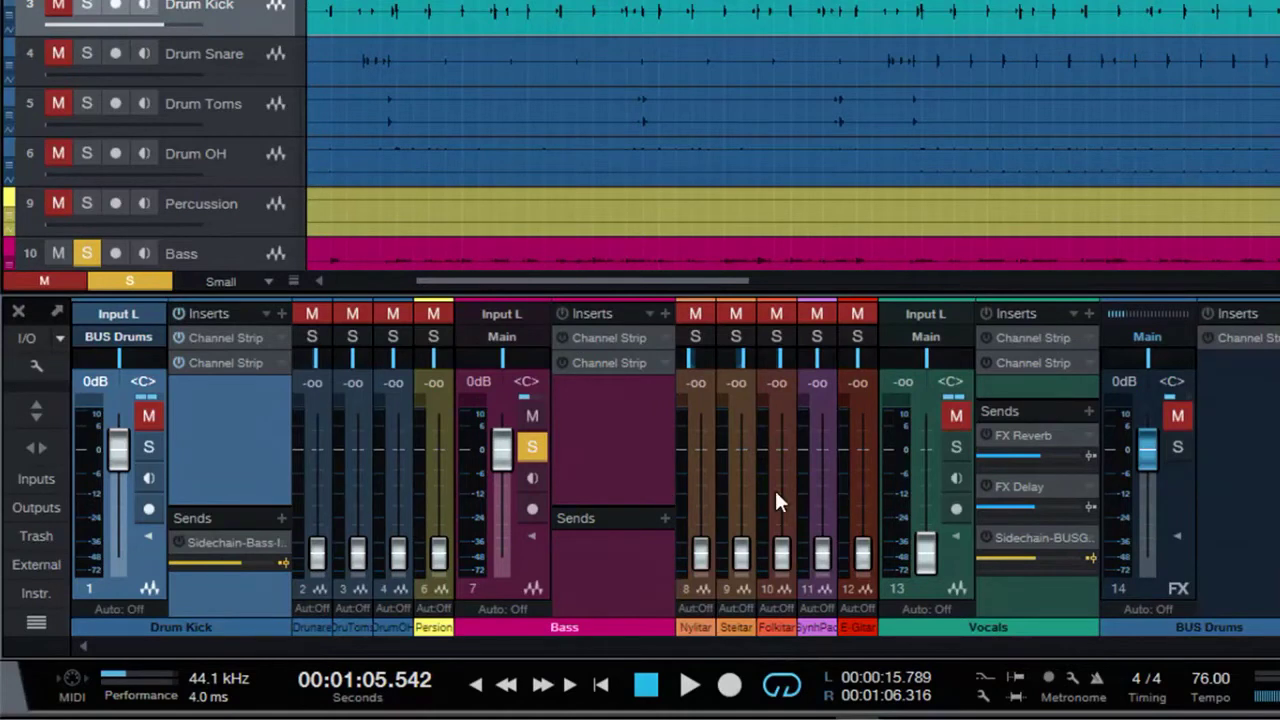
Step: Switch the mixer to narrow channel strips and collapse the Drum Kick strip's expanded panel
left_click(36, 448)
left_click(36, 448)
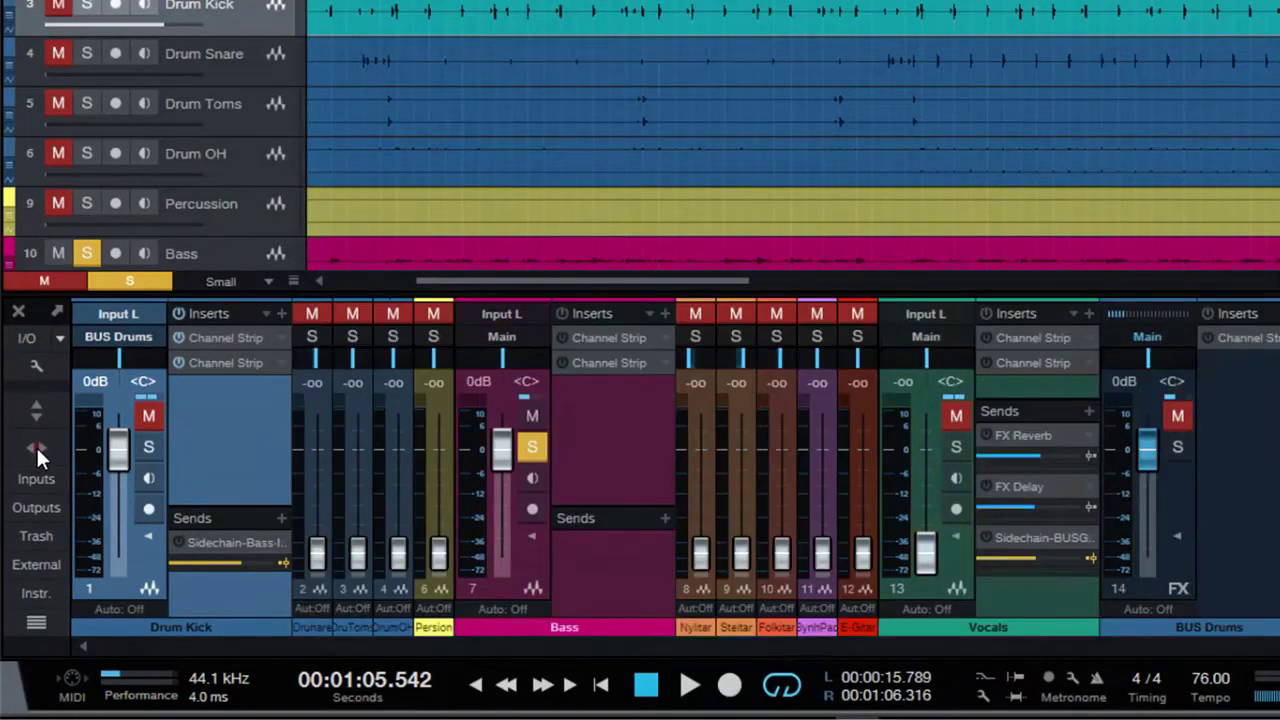
left_click(36, 450)
left_click(36, 450)
left_click(36, 450)
left_click(36, 450)
left_click(150, 535)
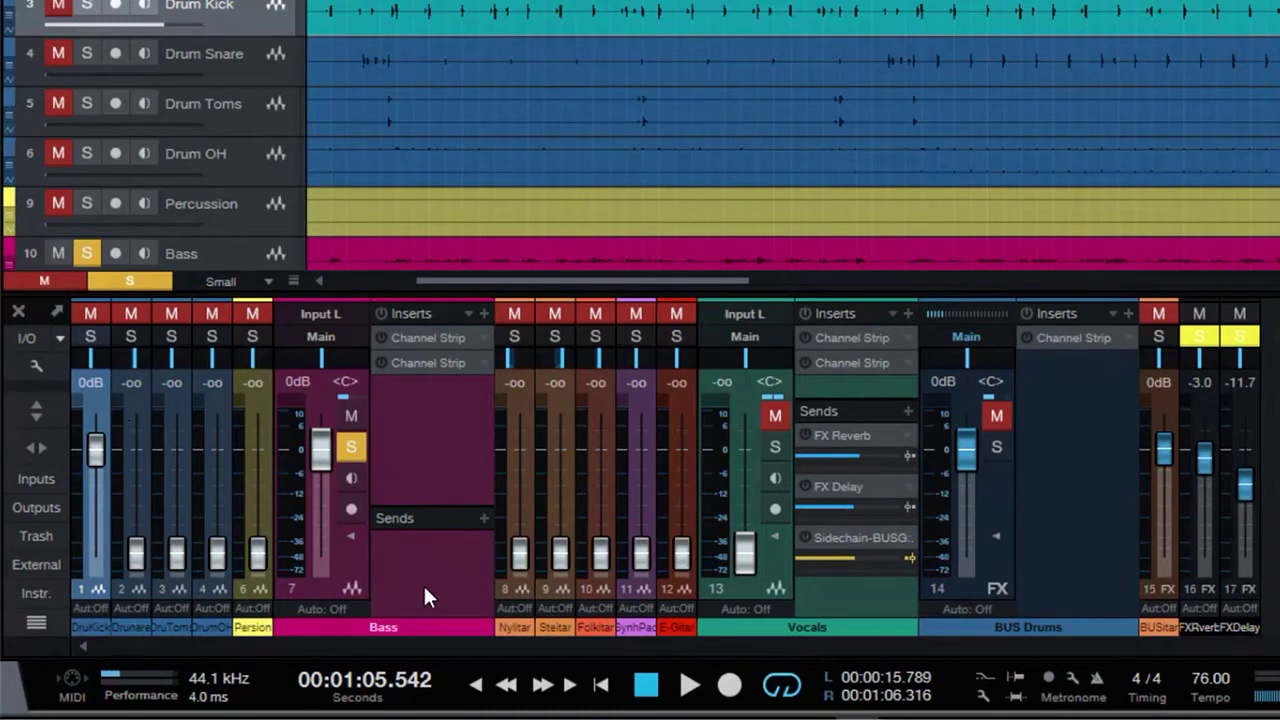
Step: Select the Bass mixer channel and scroll down the track list
left_click(436, 459)
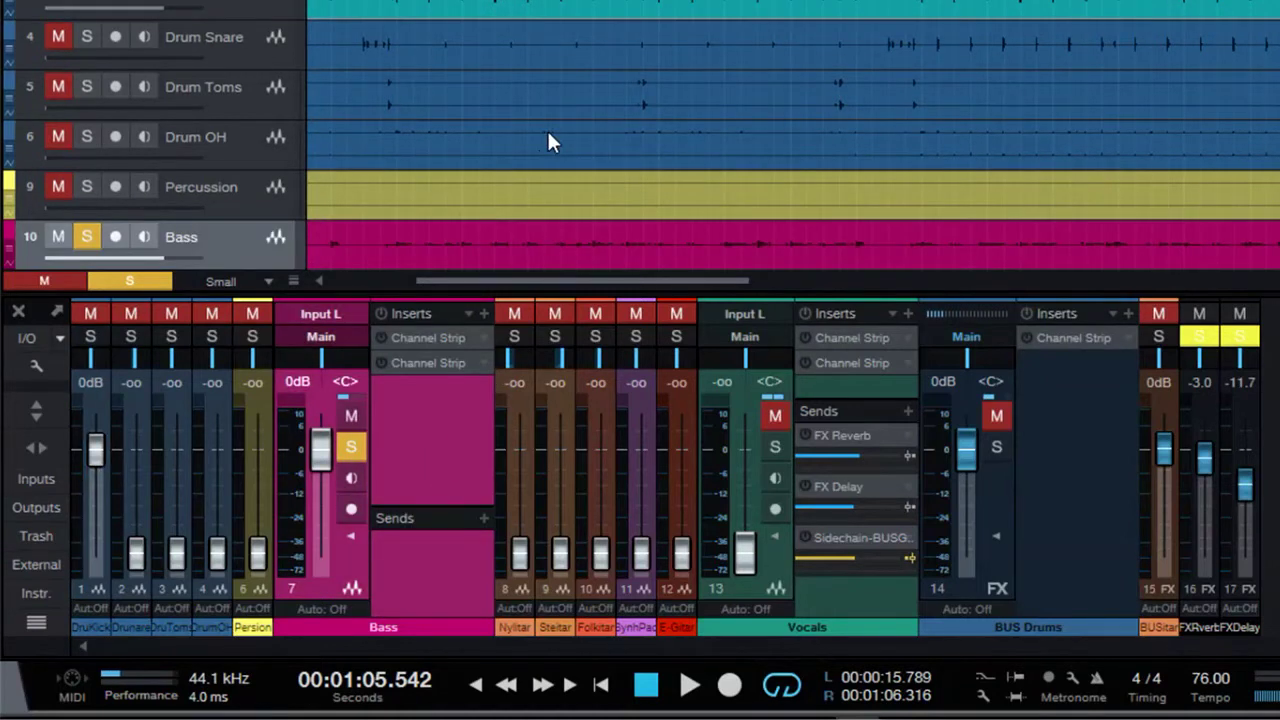
scroll(549, 134, "down", 3)
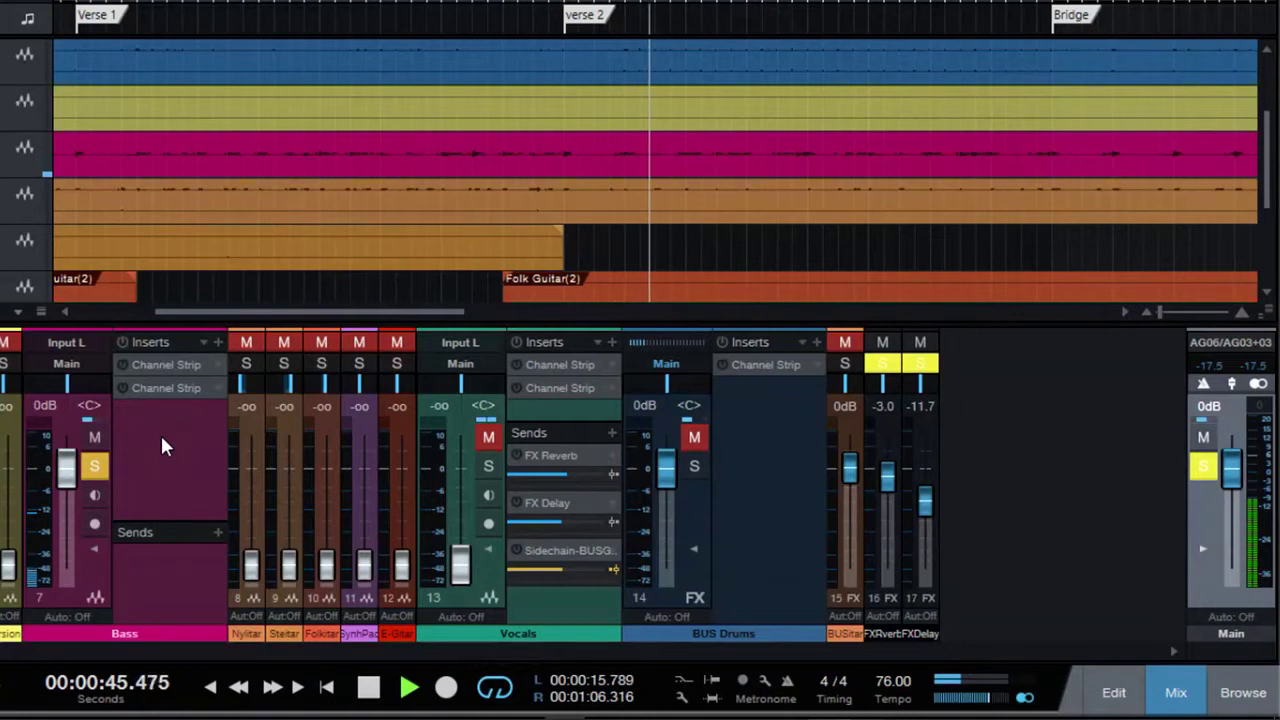
Step: Enable the Bass's first Channel Strip insert, lower its gain to -4.08 dB, and stop playback
left_click(152, 367)
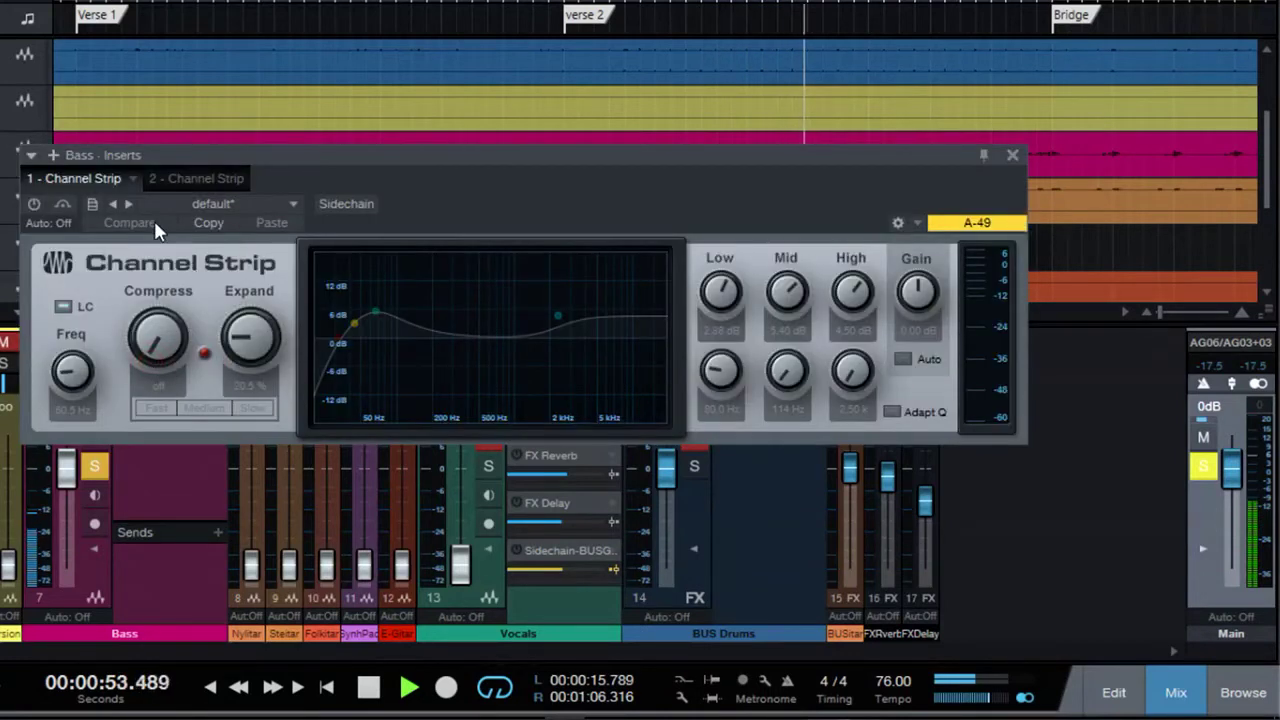
left_click(34, 205)
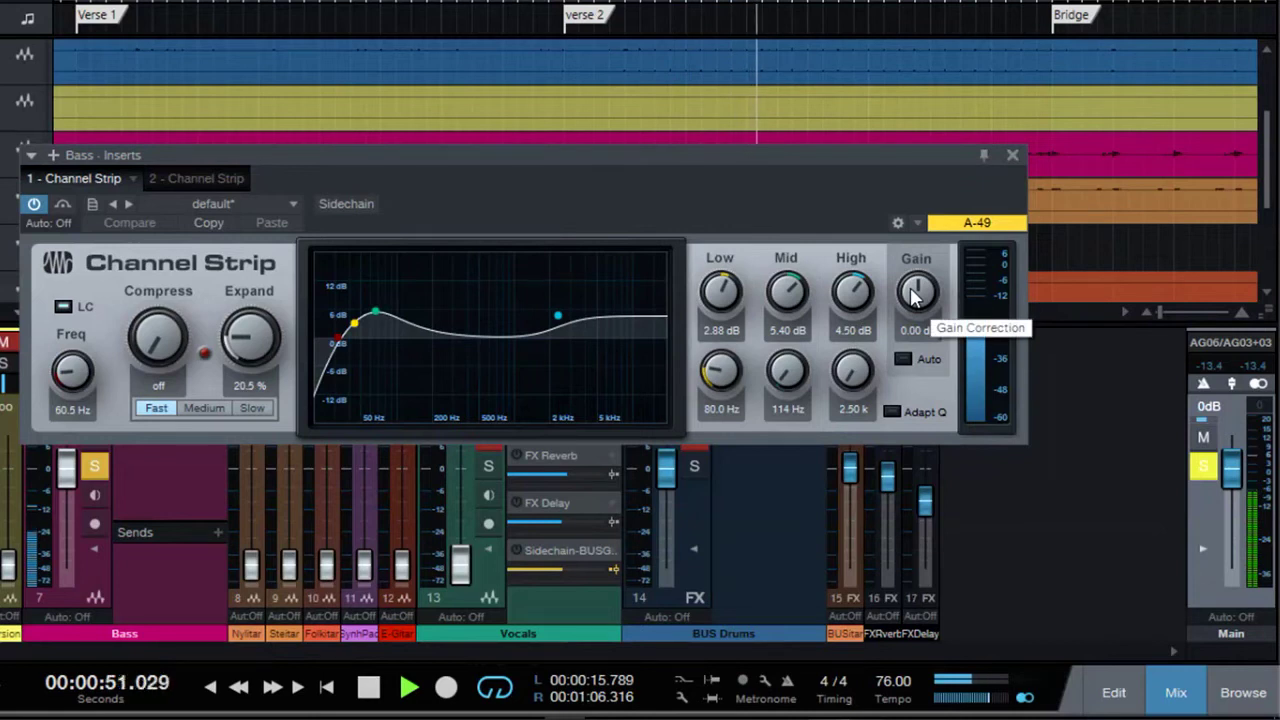
scroll(912, 295, "down", 2)
scroll(912, 295, "down", 2)
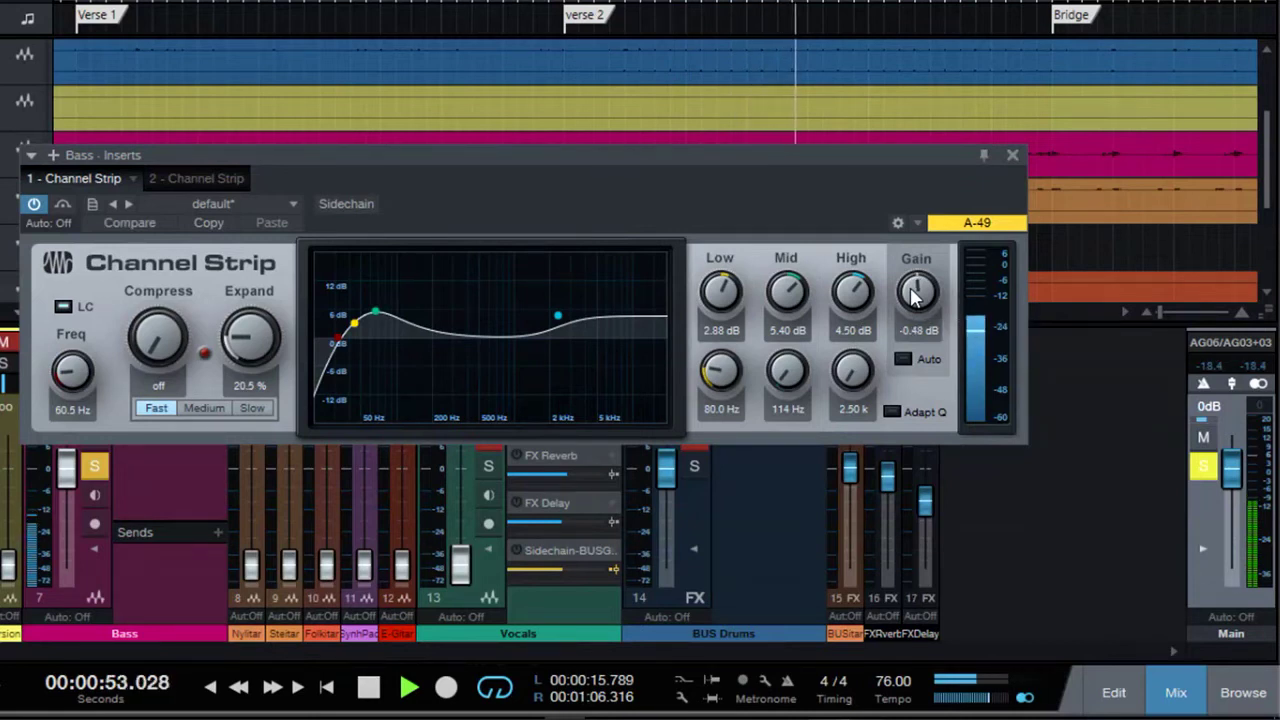
scroll(912, 295, "down", 4)
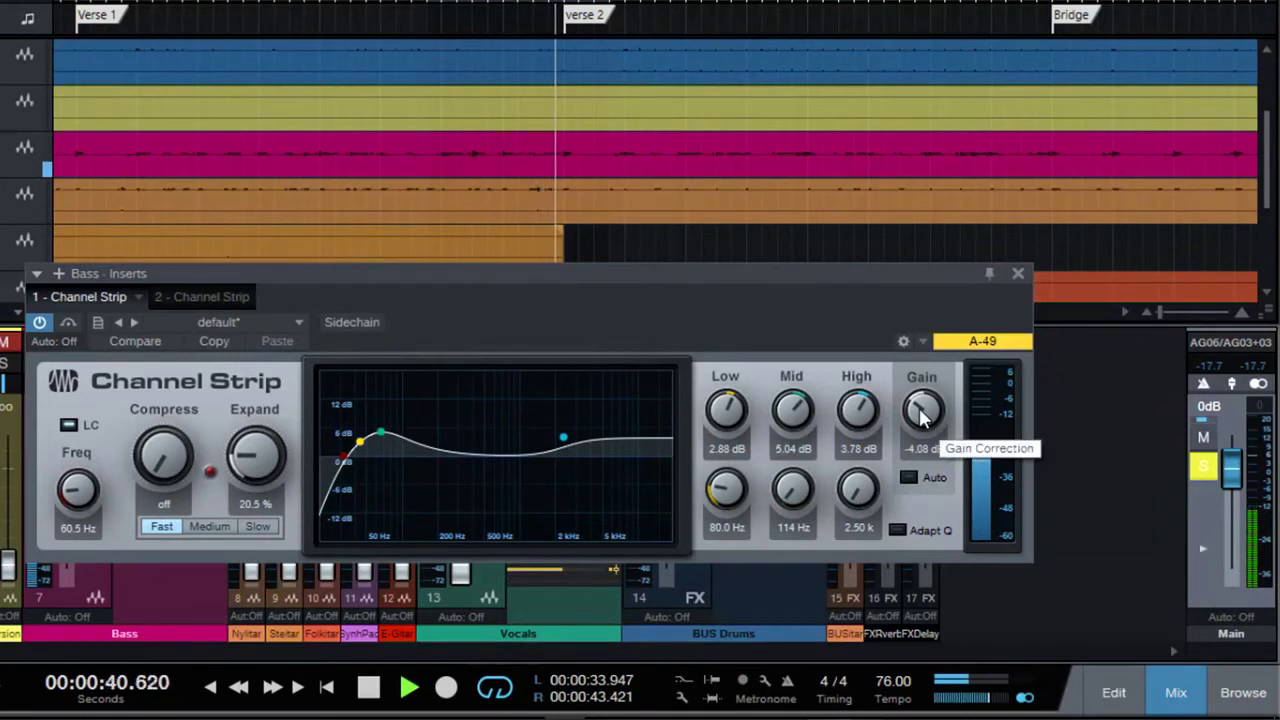
key("space")
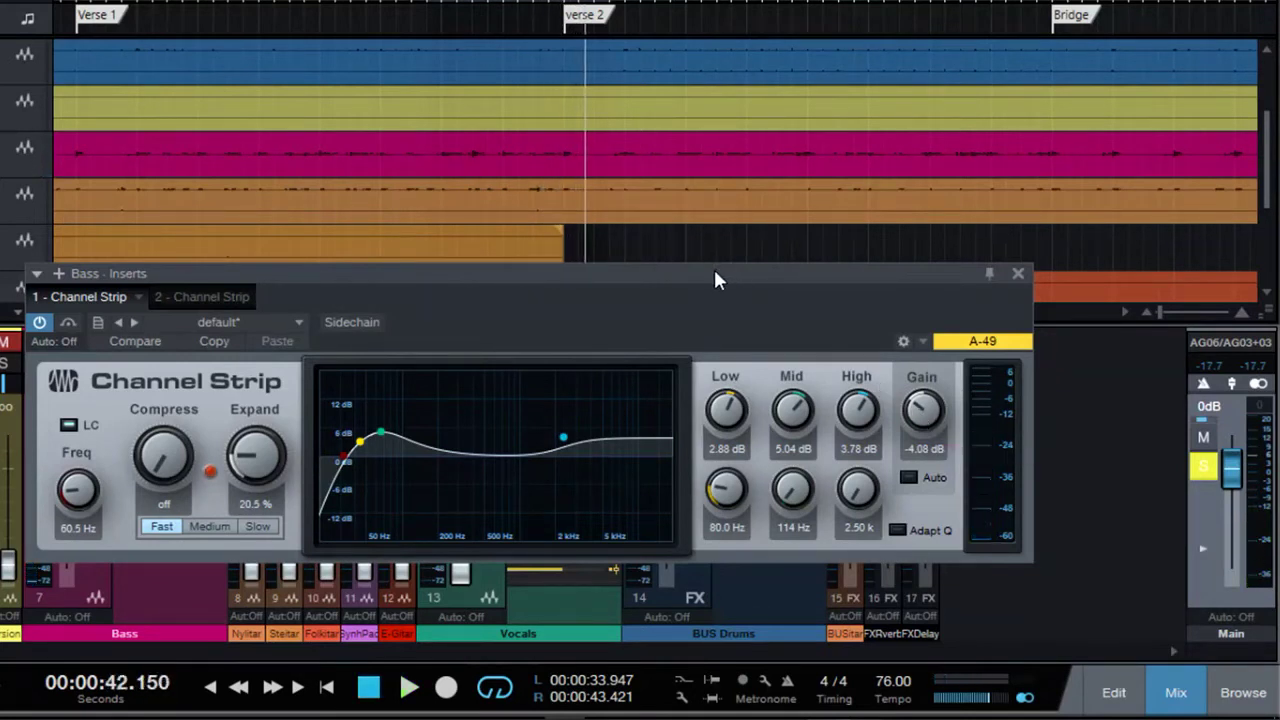
Step: Switch on the Bass's second Channel Strip insert, then show the Drum Kick channel's inserts
left_click_drag(713, 267, 813, 93)
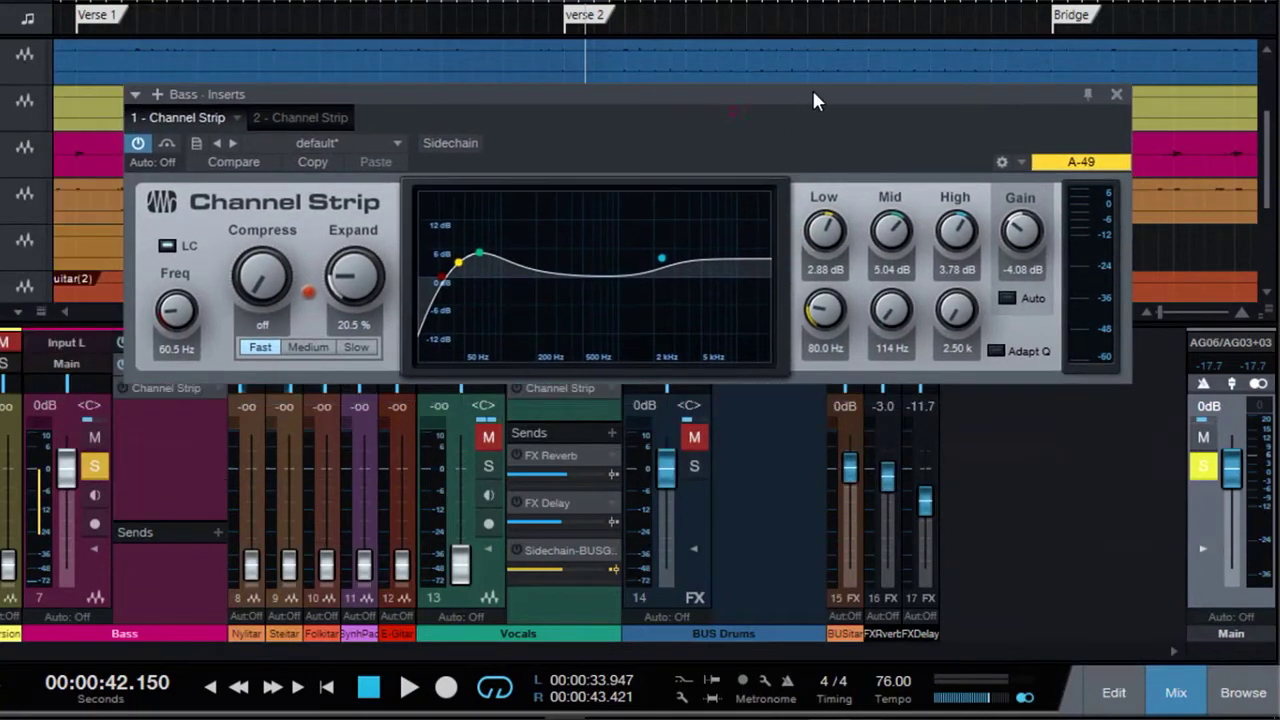
left_click(300, 118)
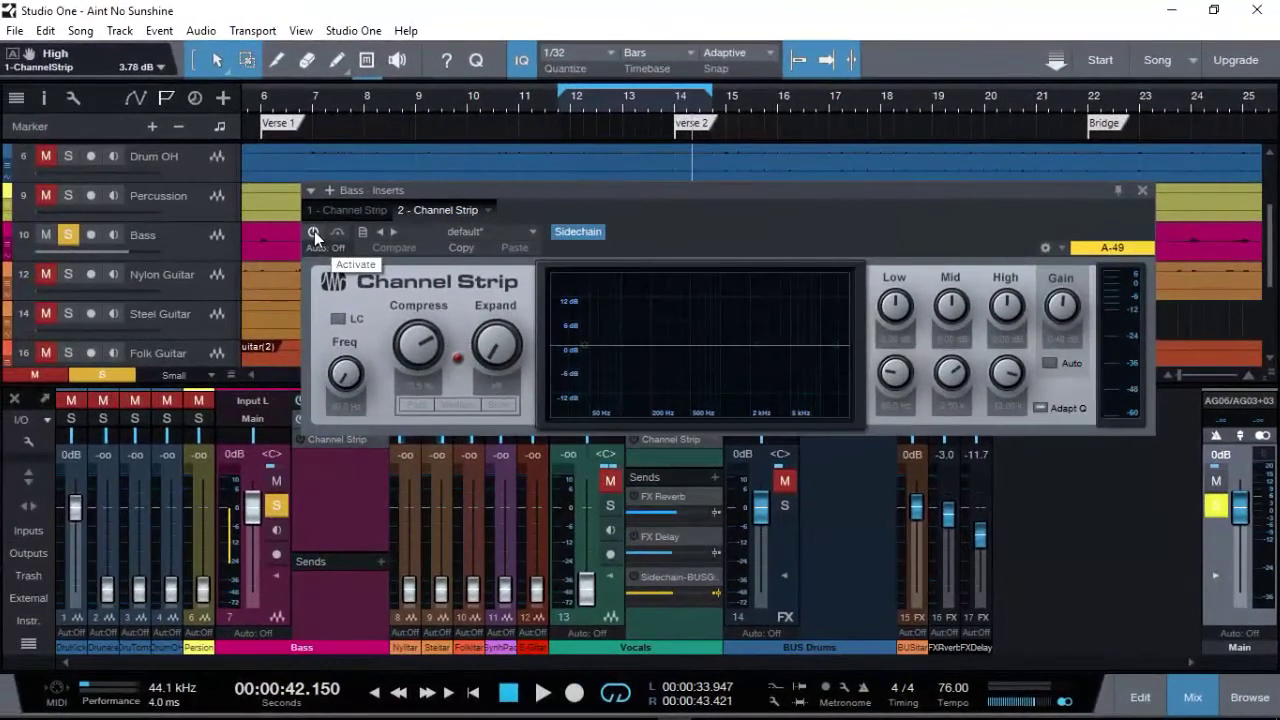
left_click(314, 231)
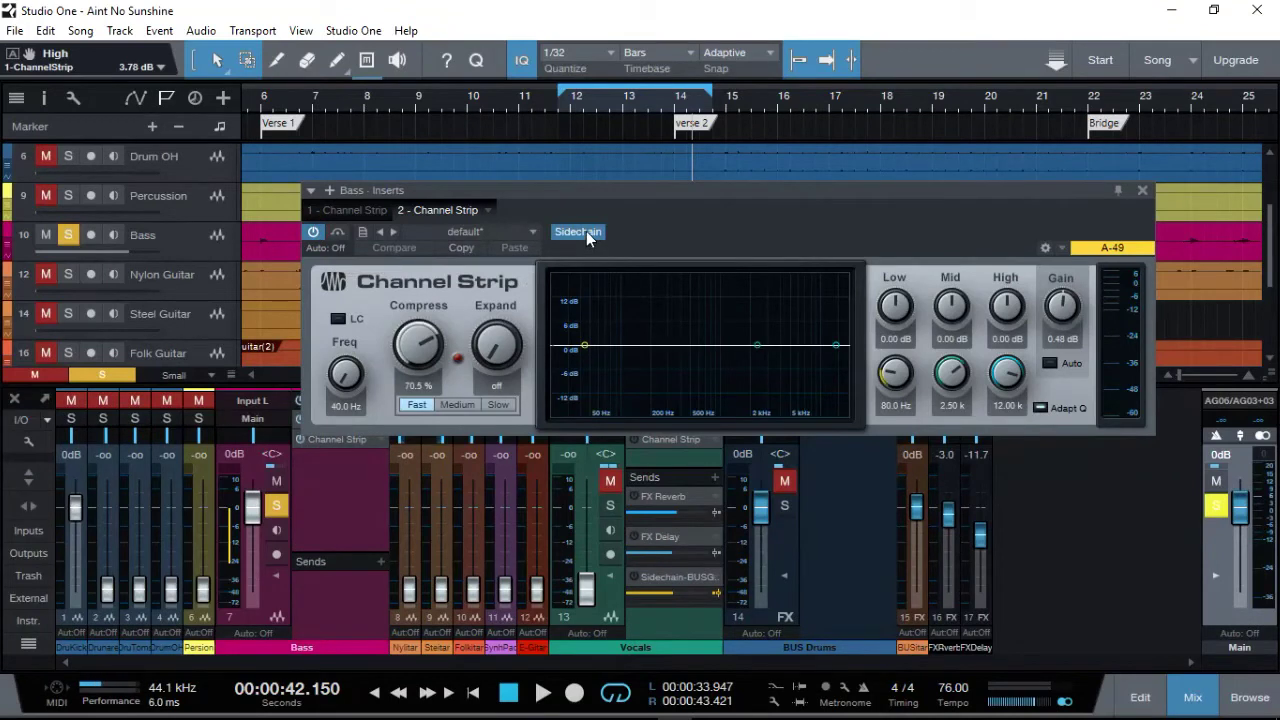
left_click(77, 617)
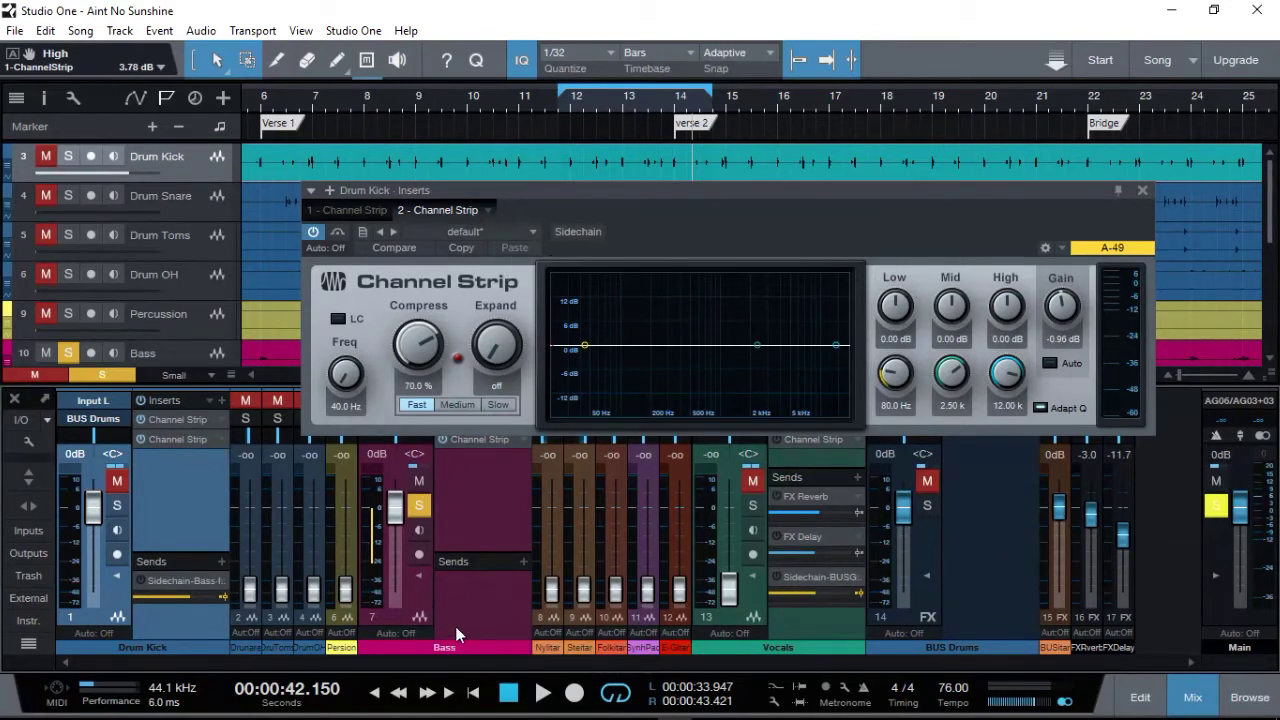
Step: Select the Bass channel to bring back its second Channel Strip with Sidechain on
left_click(487, 612)
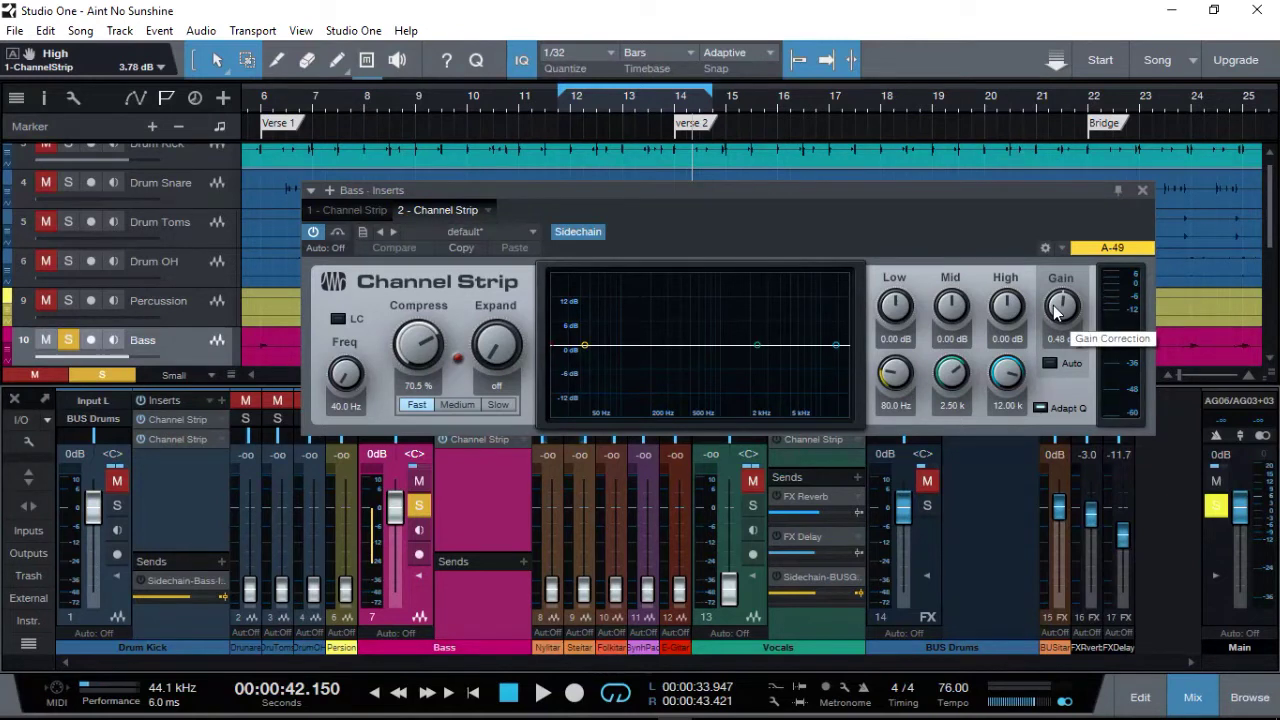
Step: Play the song, turn off the Bass compressor's sidechain, and lower its gain to -2.16 dB
key("space")
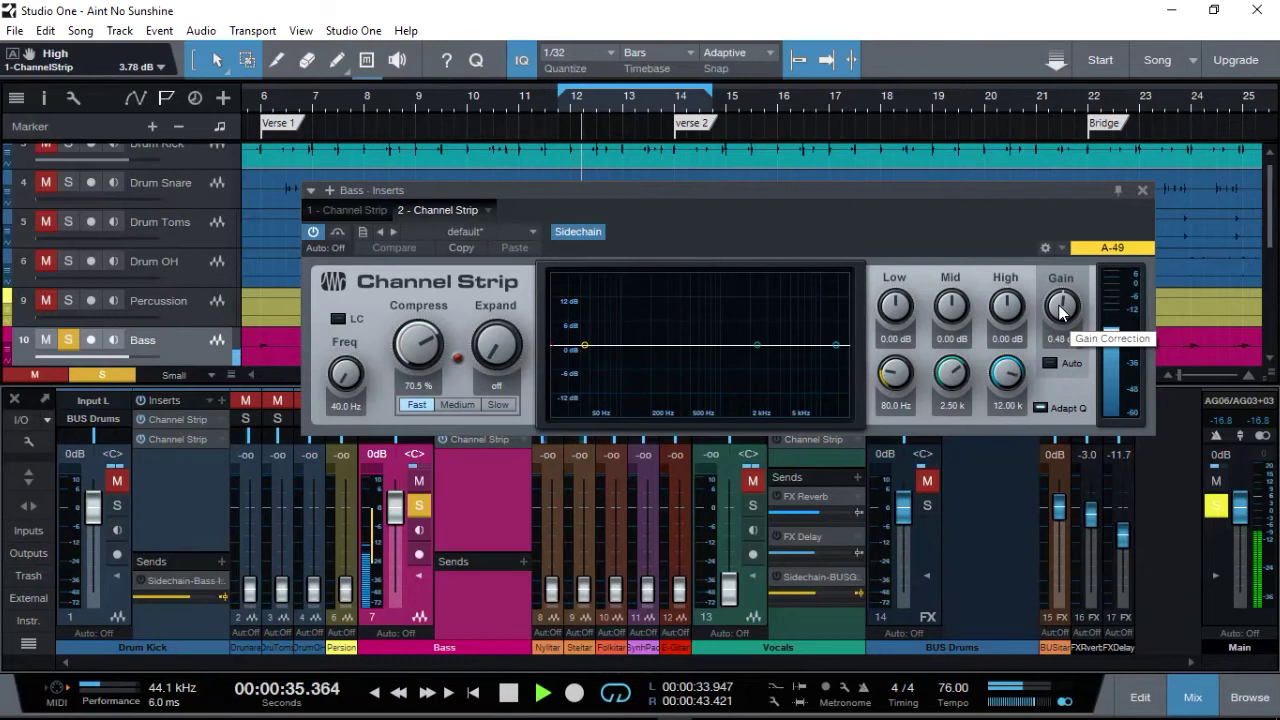
scroll(1061, 312, "down", 3)
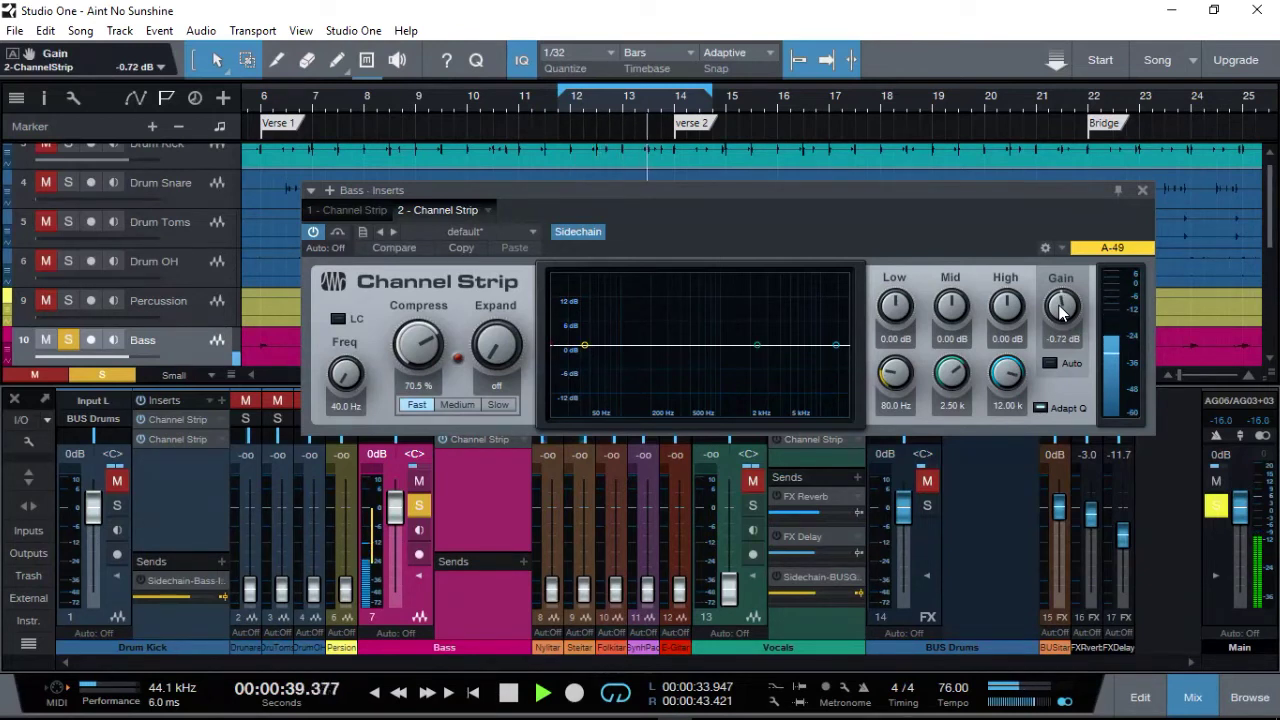
left_click(586, 234)
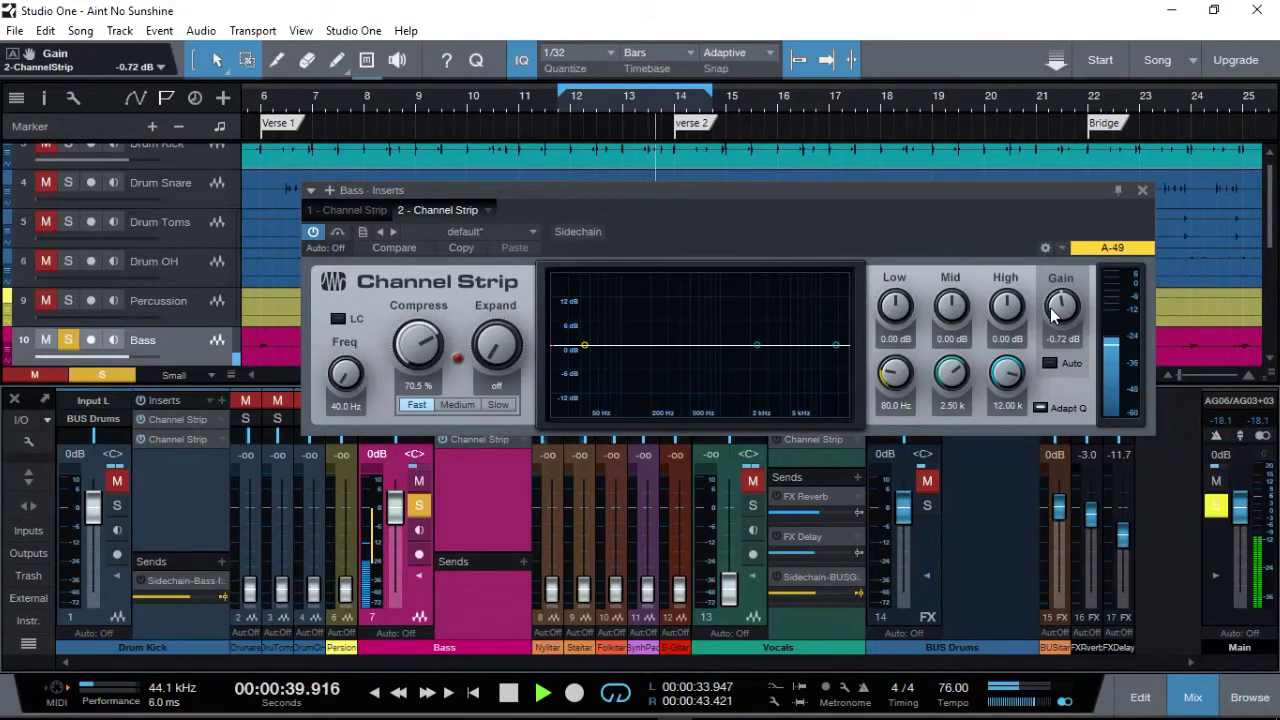
left_click_drag(1047, 316, 1047, 332)
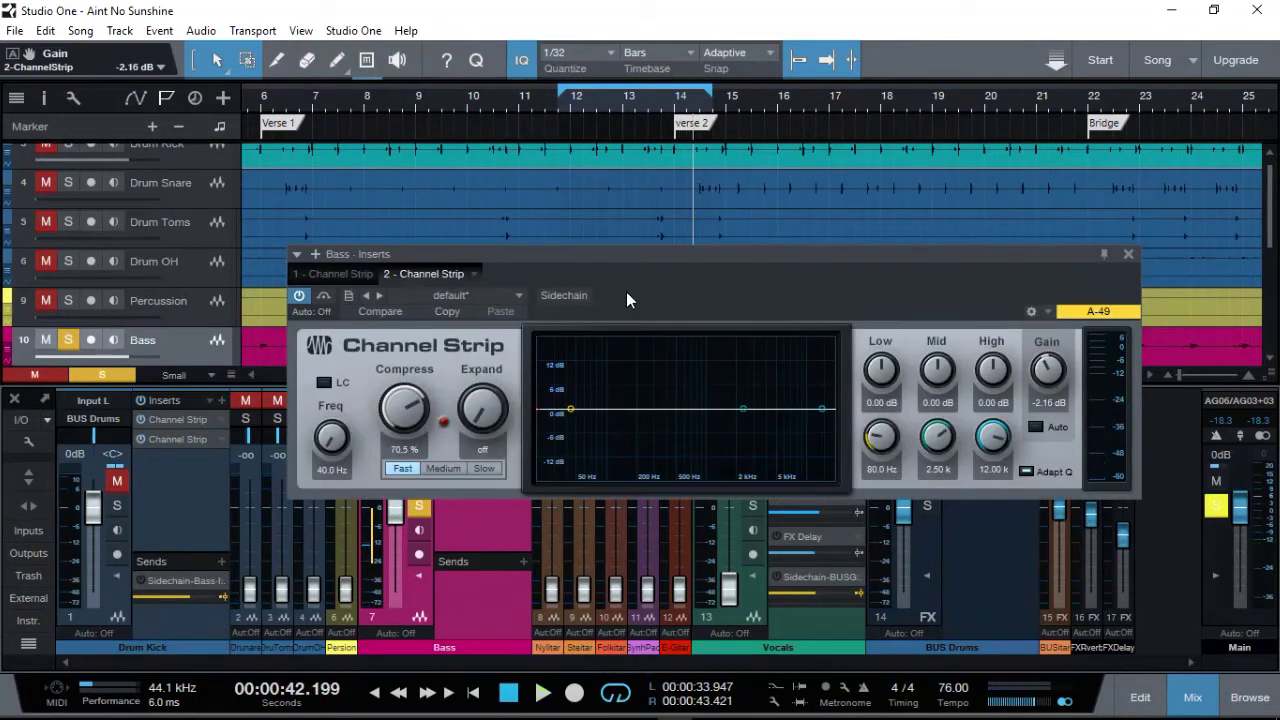
Step: Re-enable Sidechain on the Bass compressor and move its plugin window up and right
left_click(565, 293)
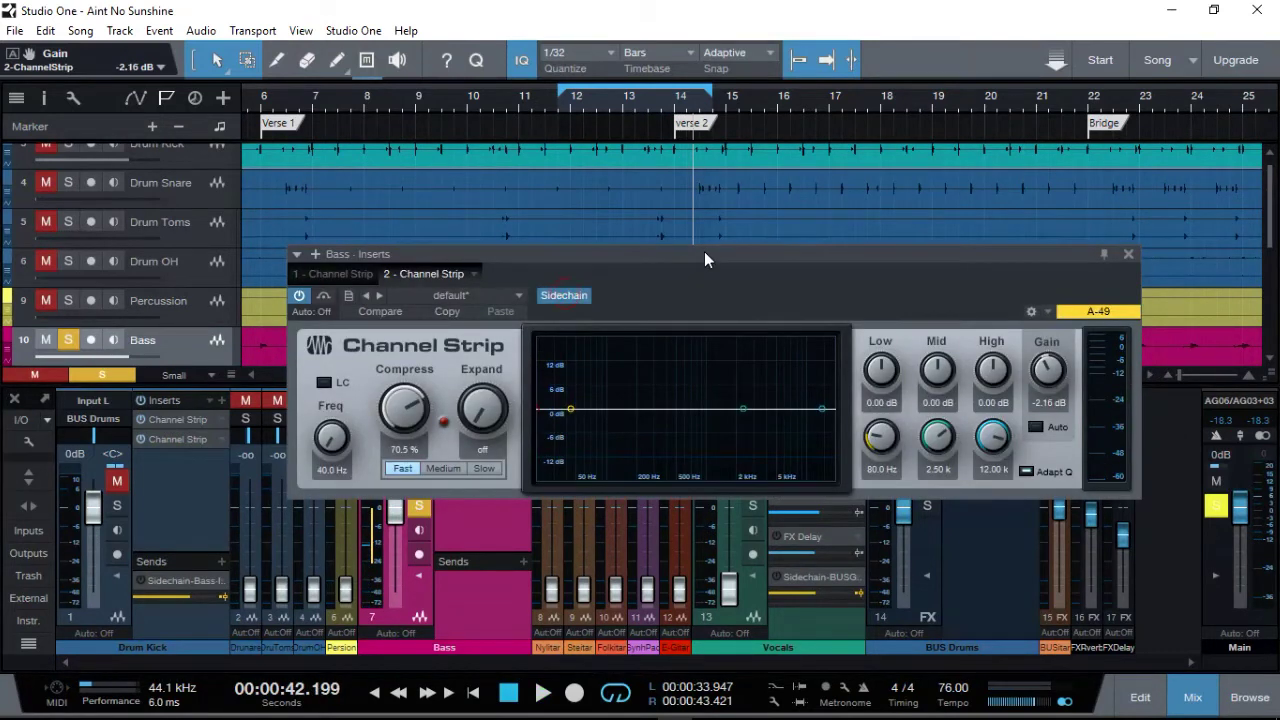
left_click_drag(704, 253, 773, 180)
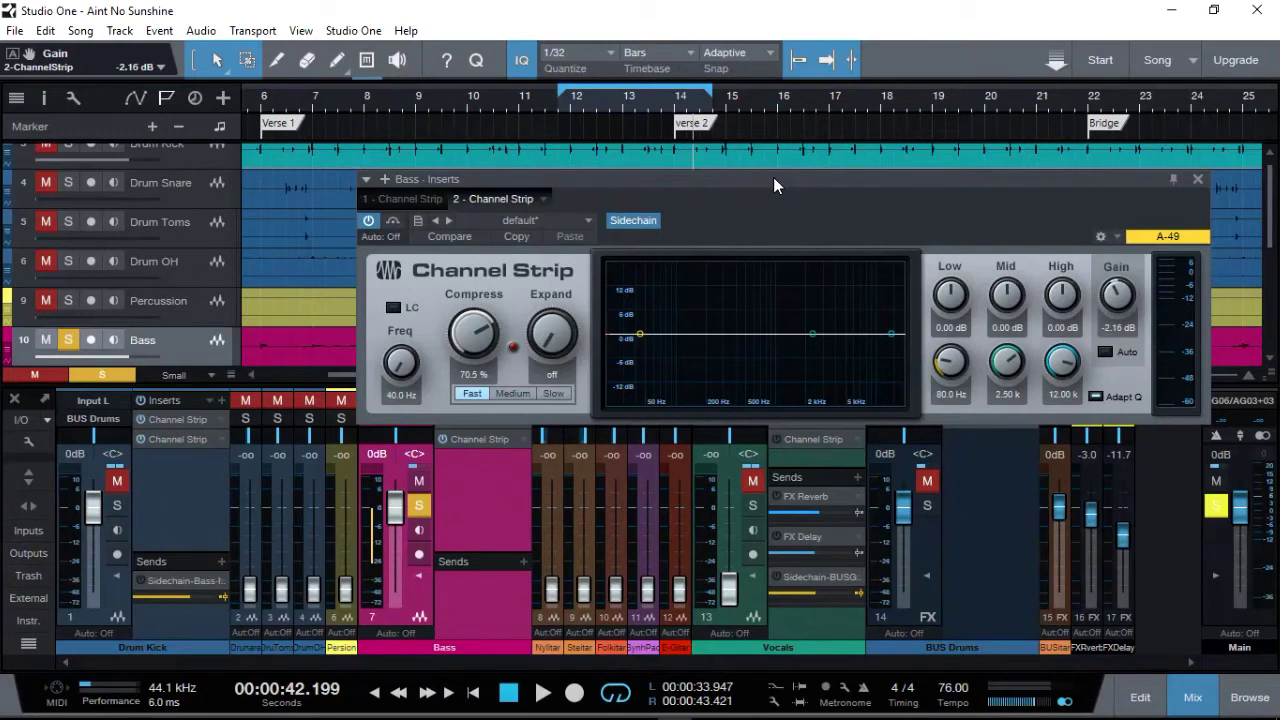
Step: Solo the Drum Kick channel and shift the Bass plugin window slightly left
left_click(117, 505)
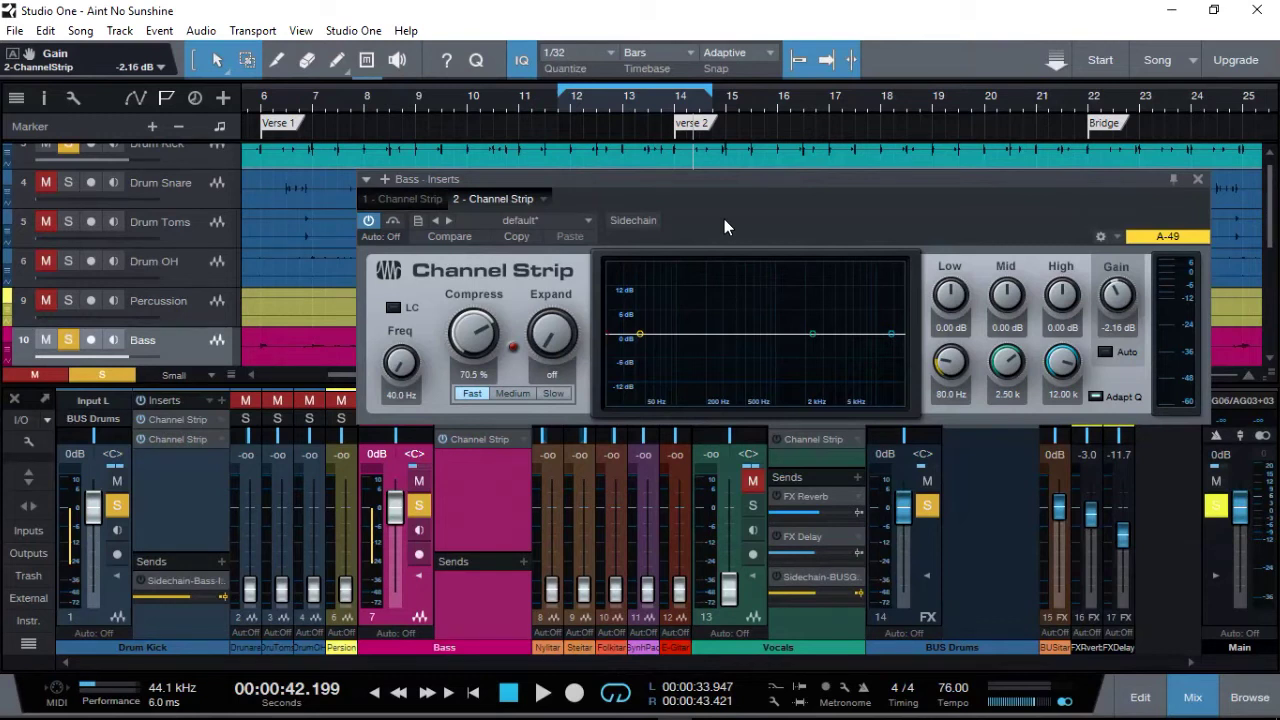
left_click_drag(750, 183, 682, 191)
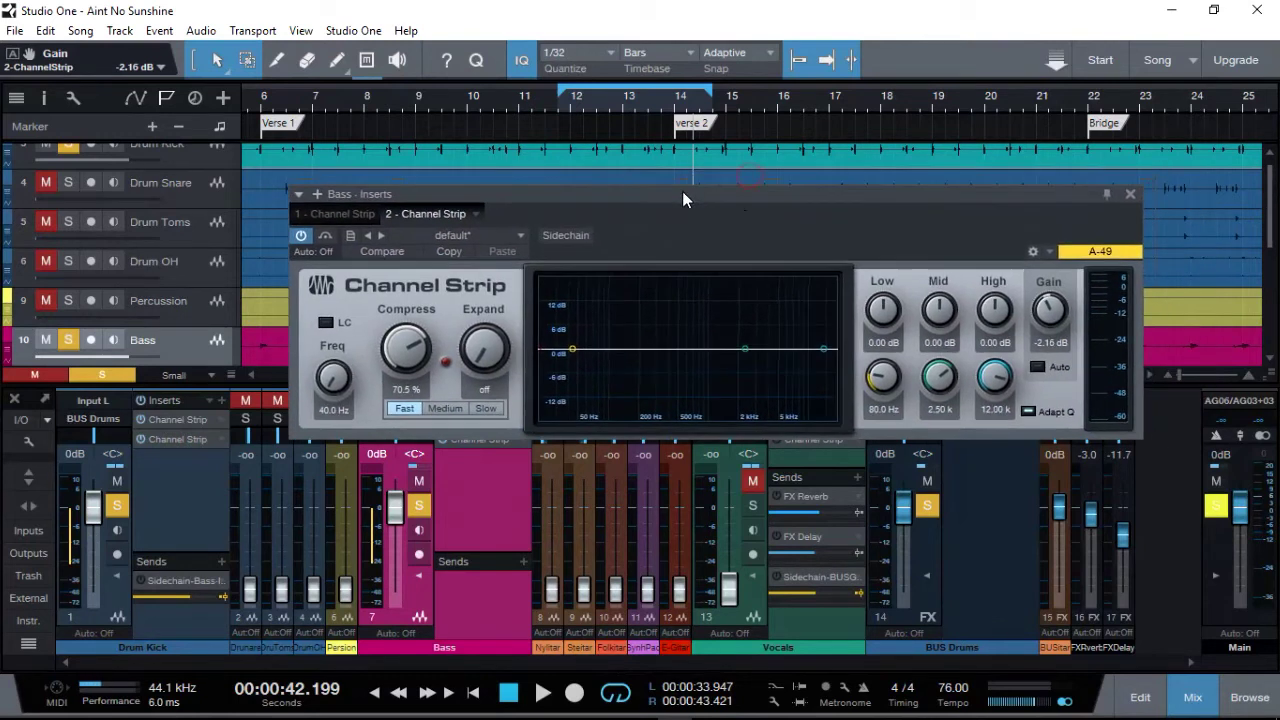
Step: Show the Main output channel's Channel Strip insert and play the mix
left_click(1262, 518)
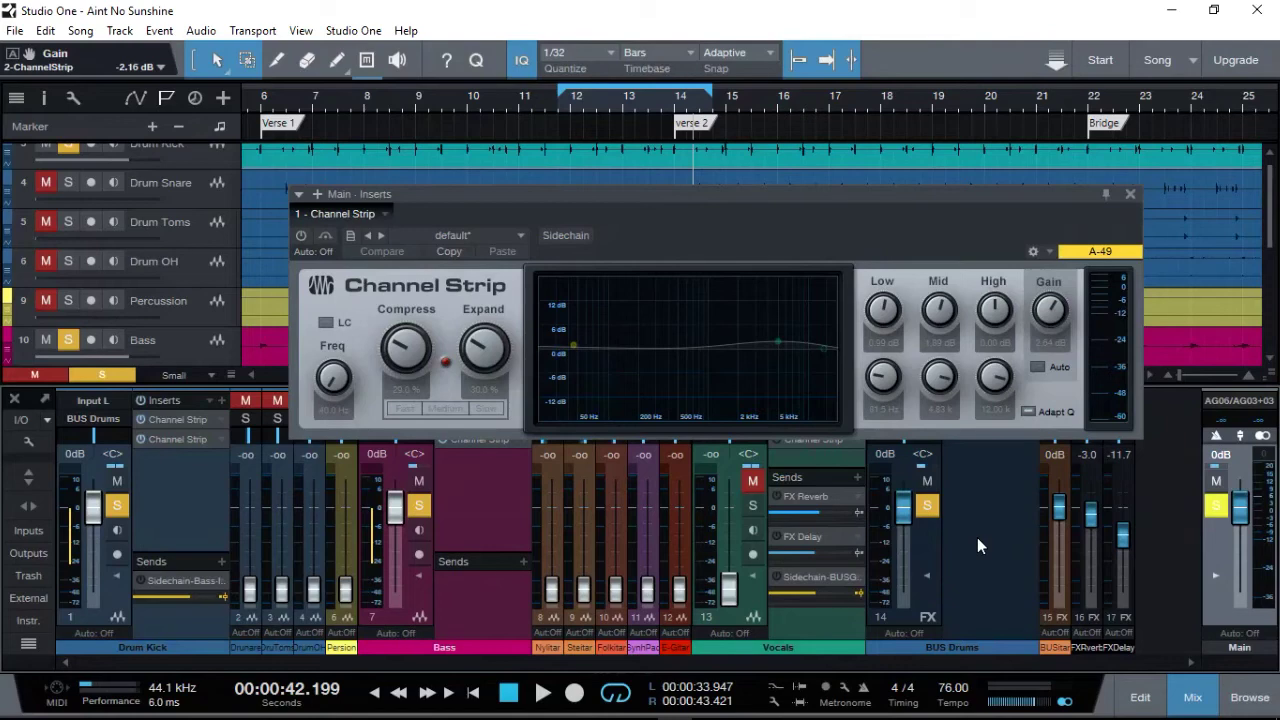
key("space")
Step: Try sidechain on the Main strip, then enable sidechain on the Bass channel's compressor
left_click(566, 235)
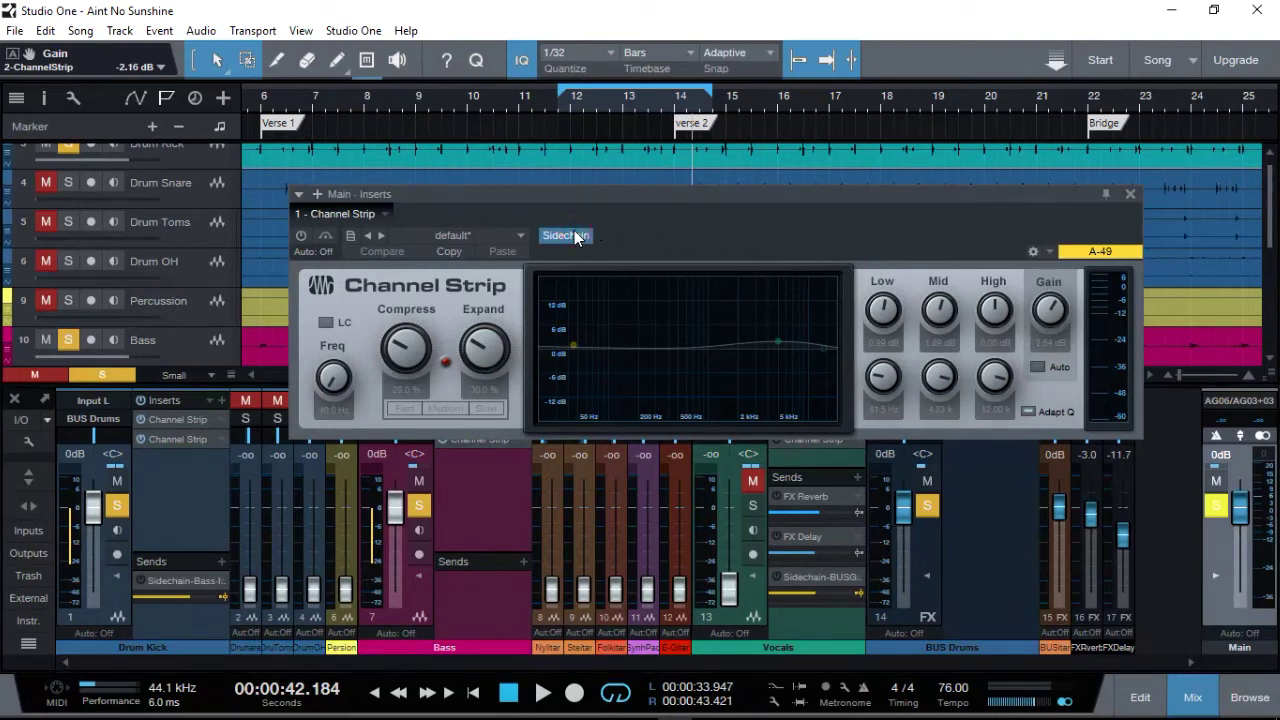
left_click(566, 236)
left_click(484, 543)
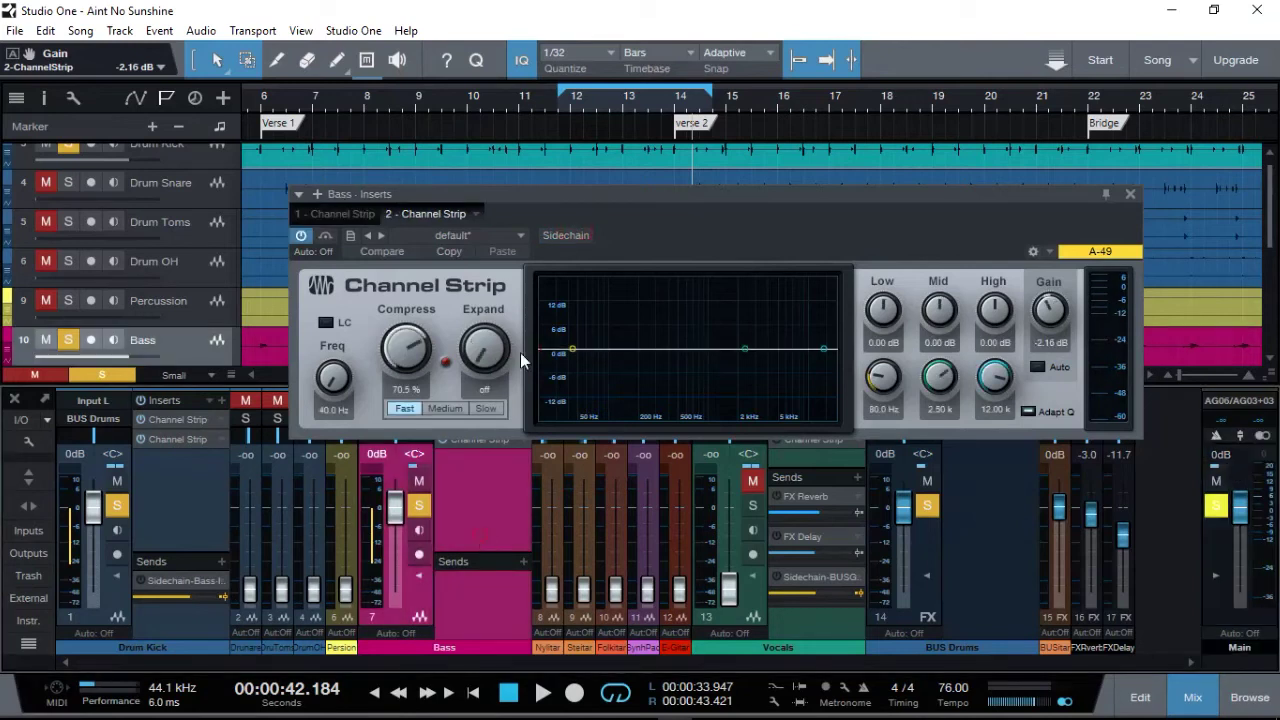
left_click(568, 235)
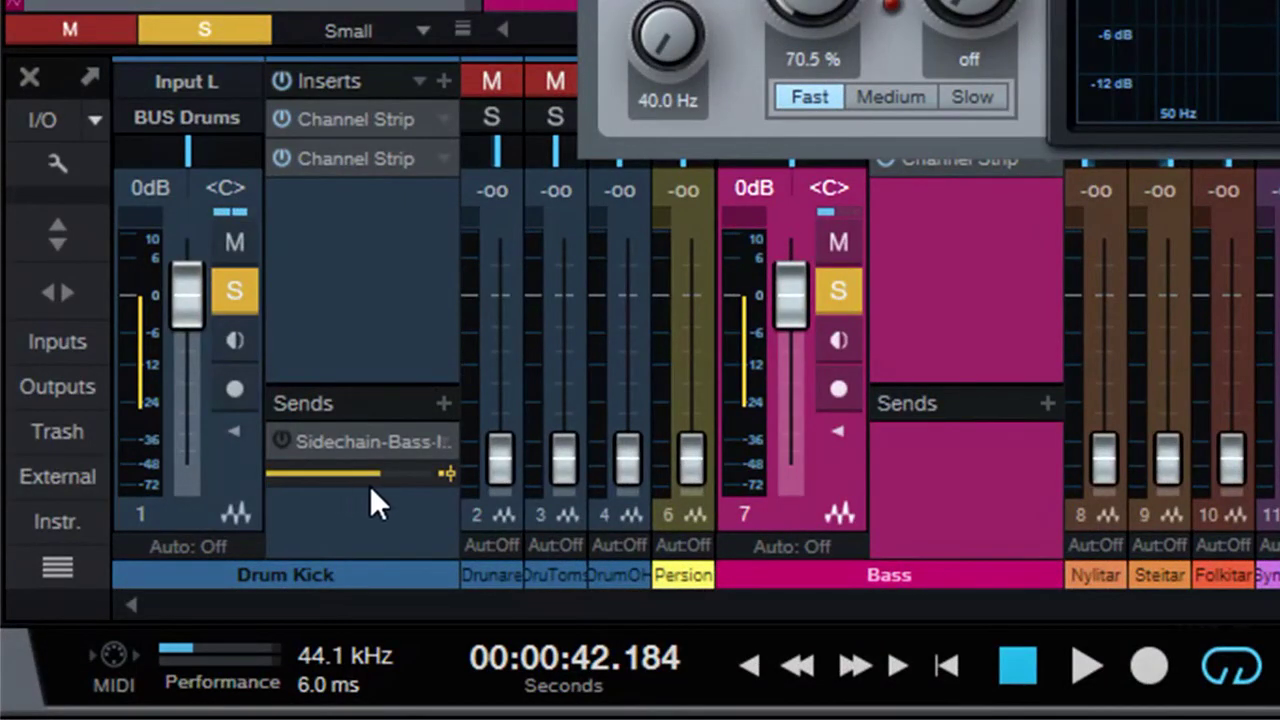
mouse_move(379, 476)
mouse_move(741, 332)
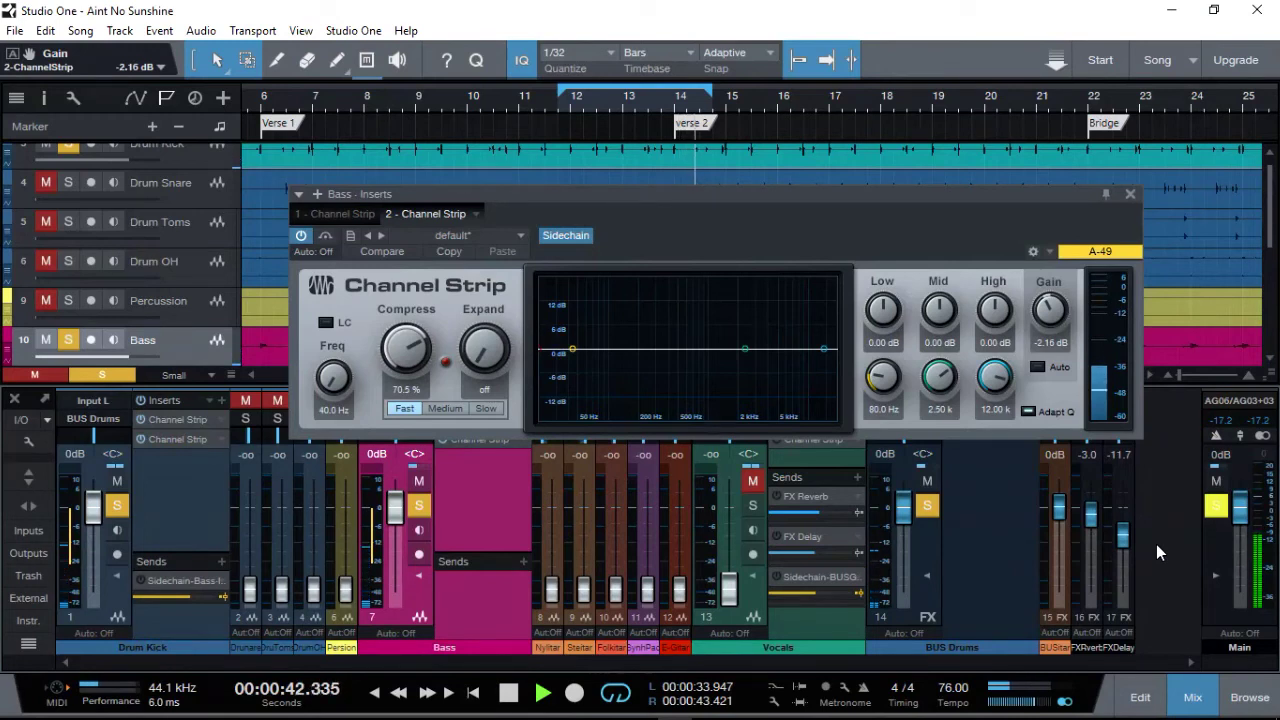
Step: Raise the Bass compression to 72.5%, stop playback at 00:00:41.970, and close the insert window
scroll(397, 362, "up", 2)
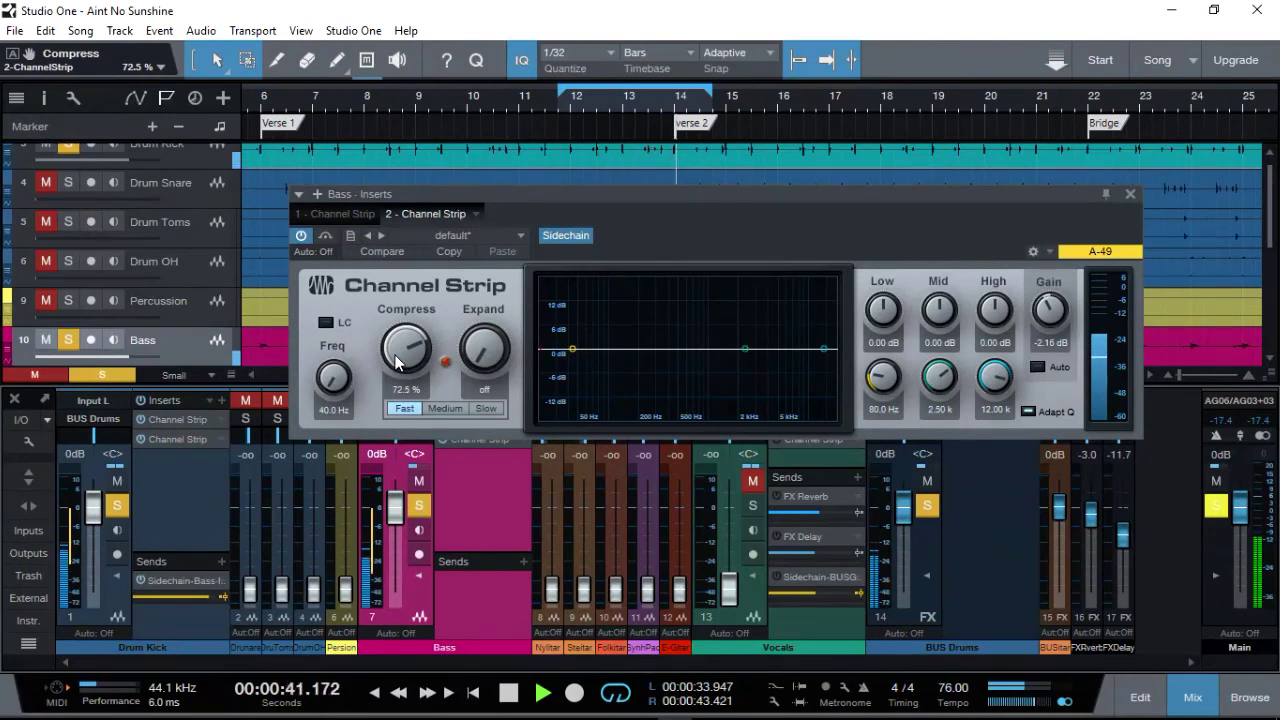
key("space")
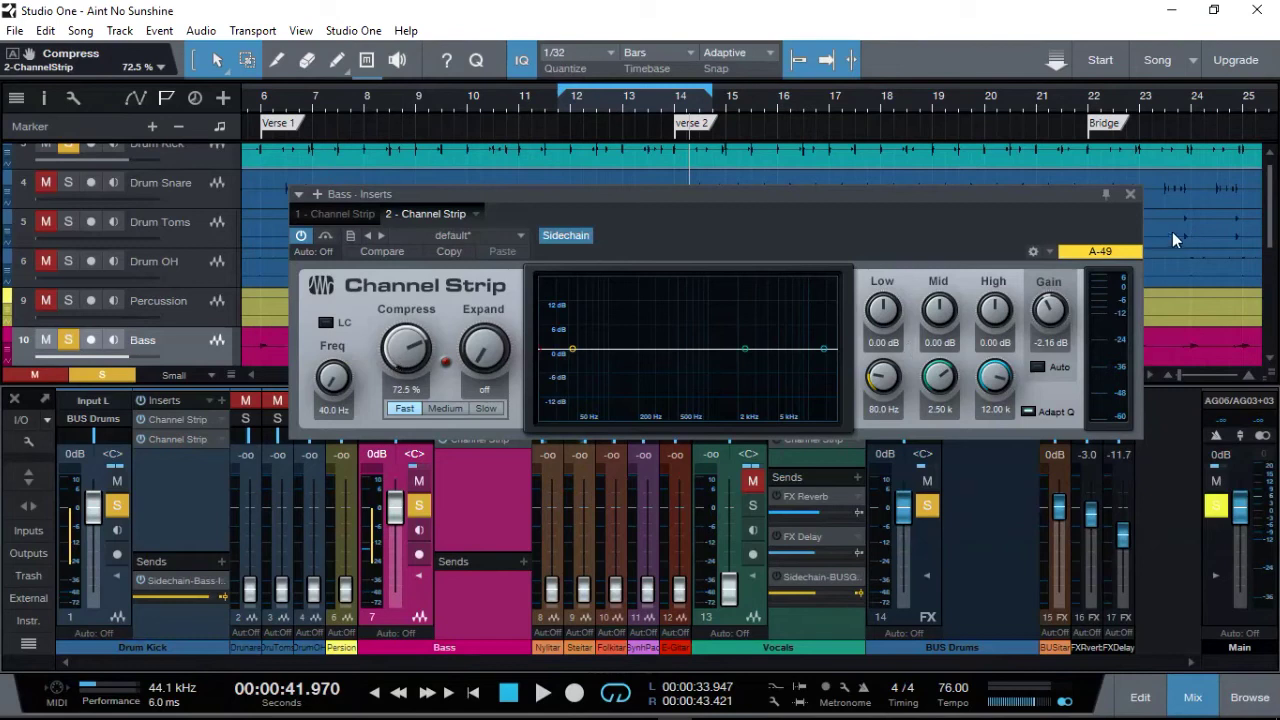
left_click(1130, 194)
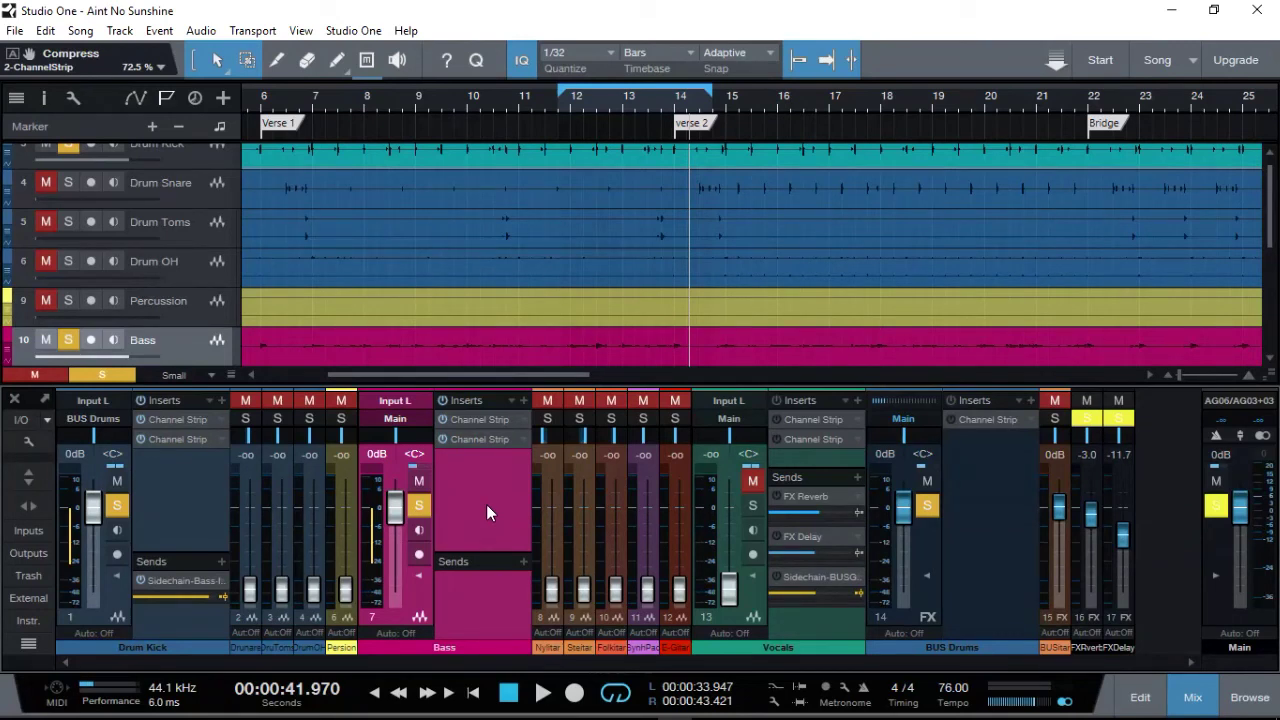
Step: Select and solo the Vocals channel, resetting its fader to 0 dB
left_click(811, 616)
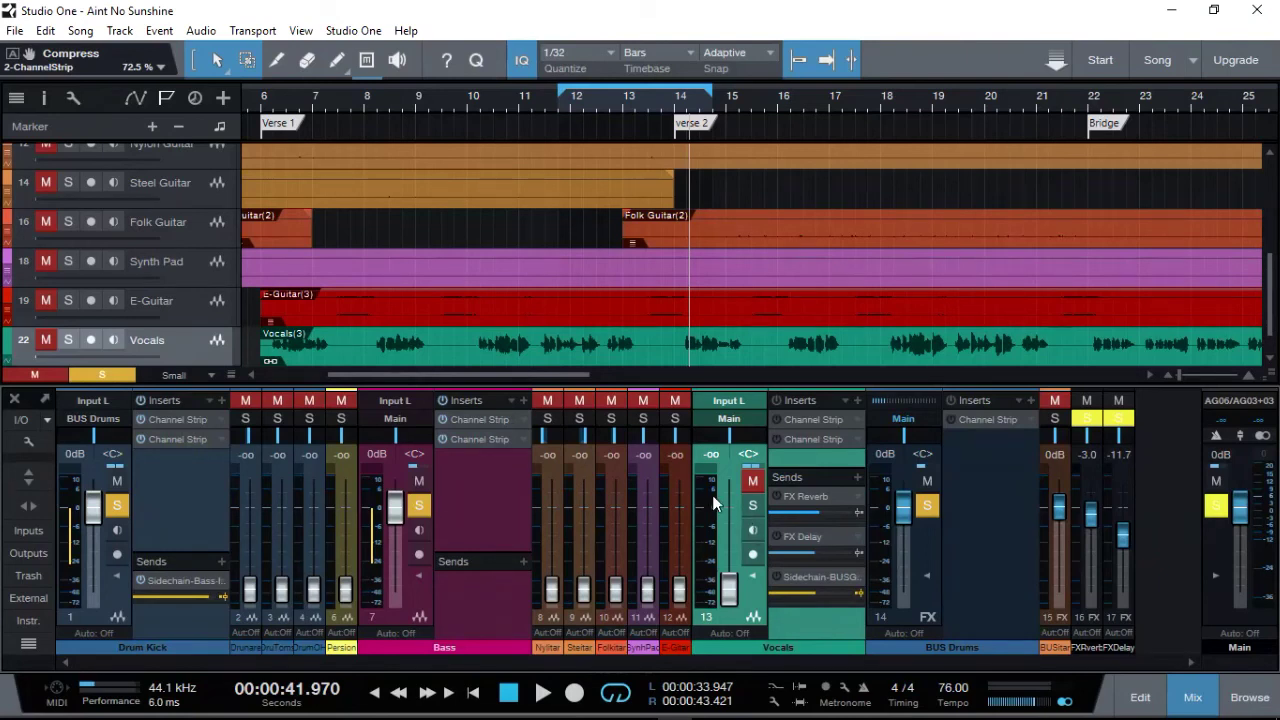
left_click(753, 505)
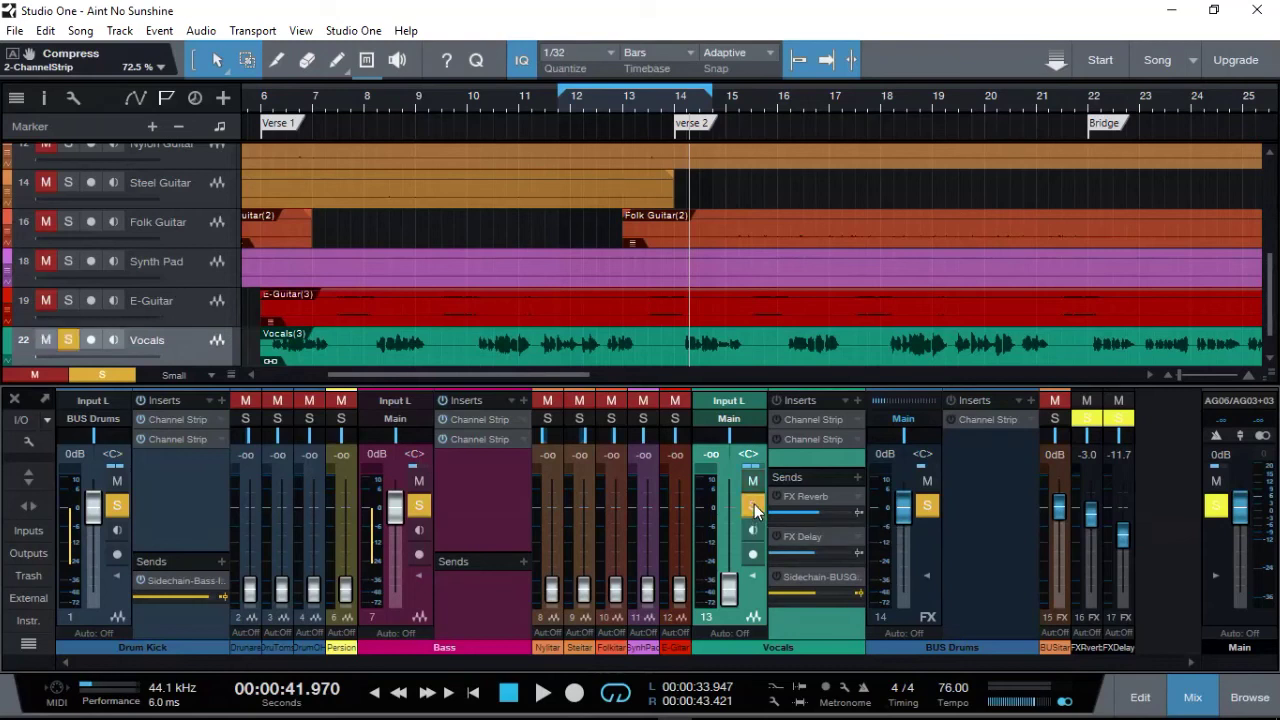
left_click(729, 590, "alt")
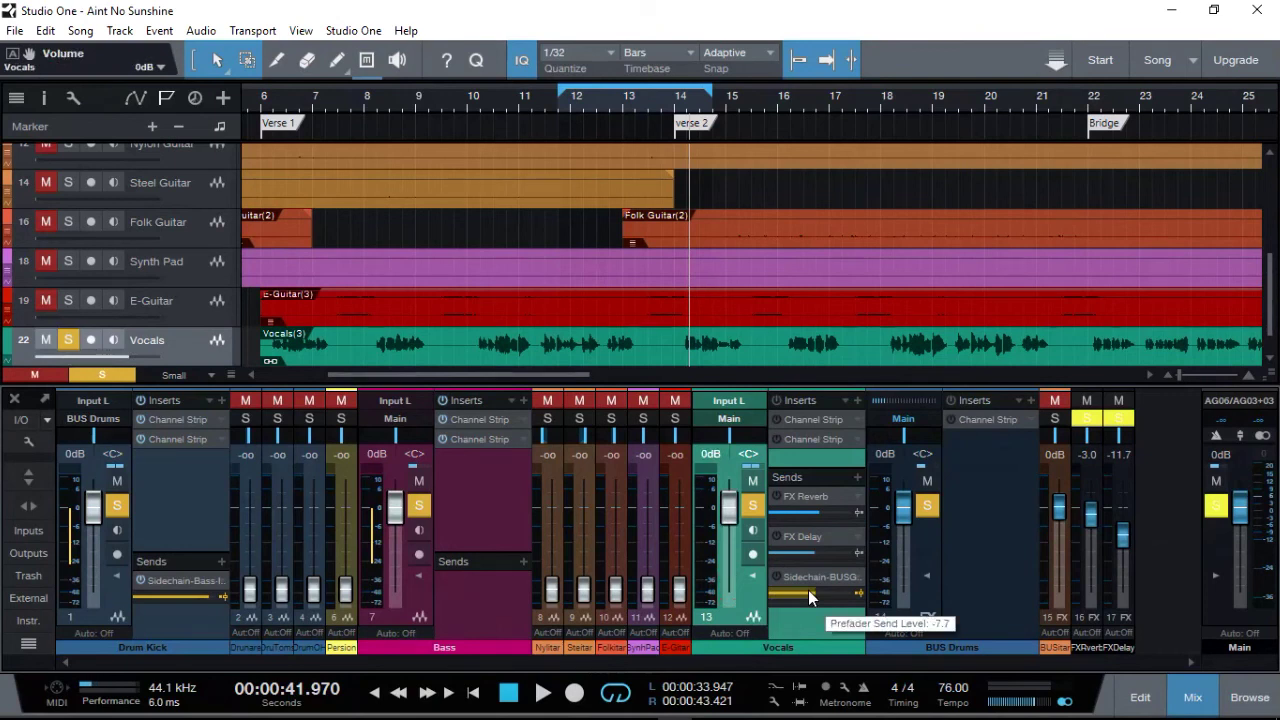
Step: Play the vocals from the verse 1 marker, switching on the FX Delay send to audition it
left_click(375, 697)
left_click(375, 697)
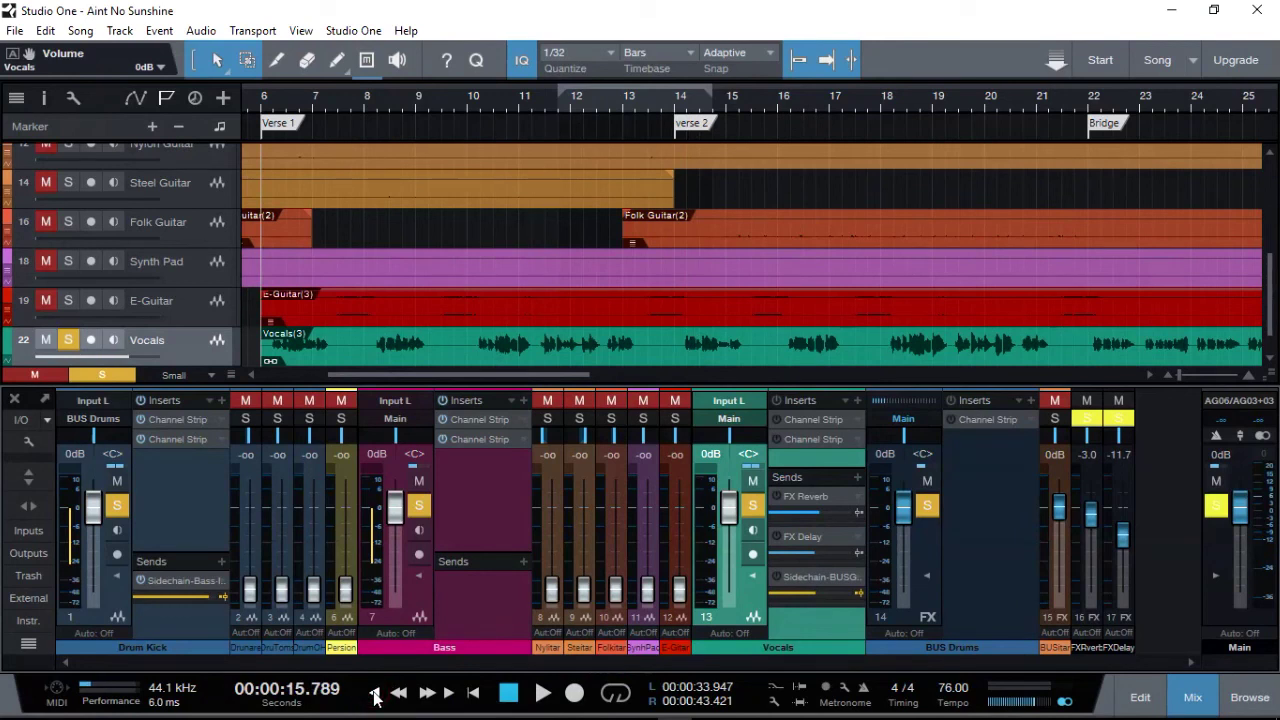
key("space")
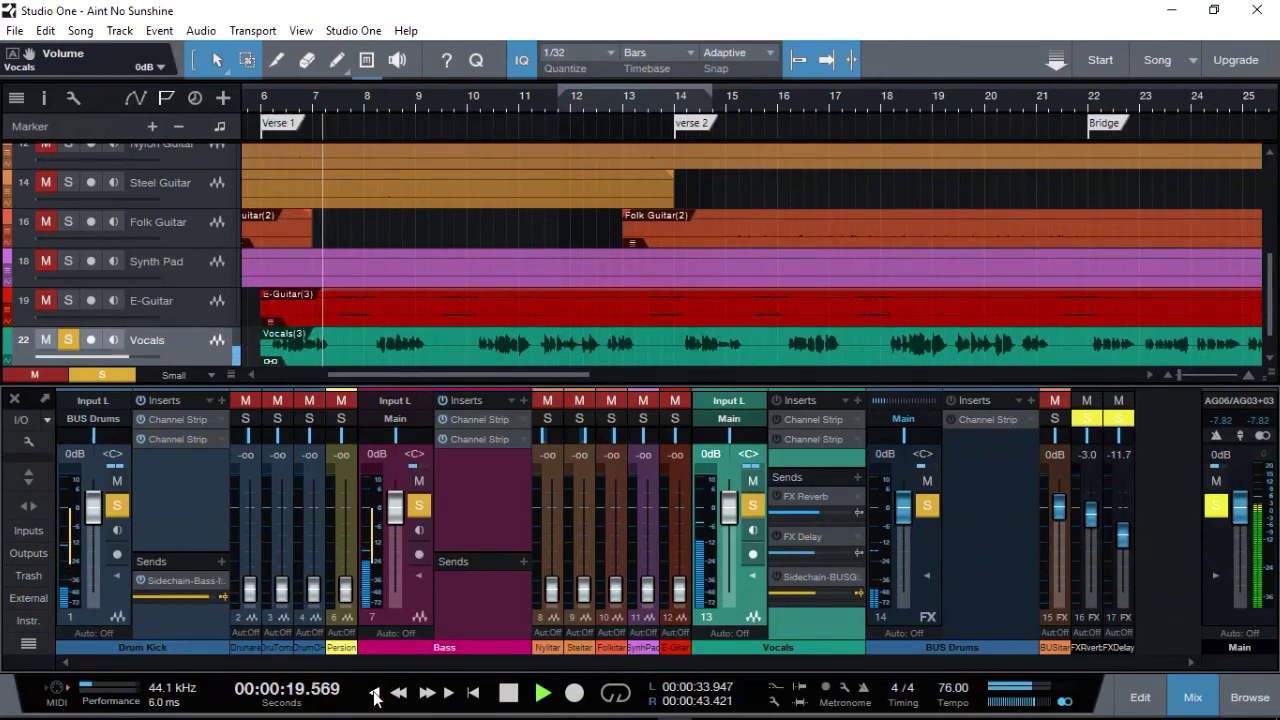
key("space")
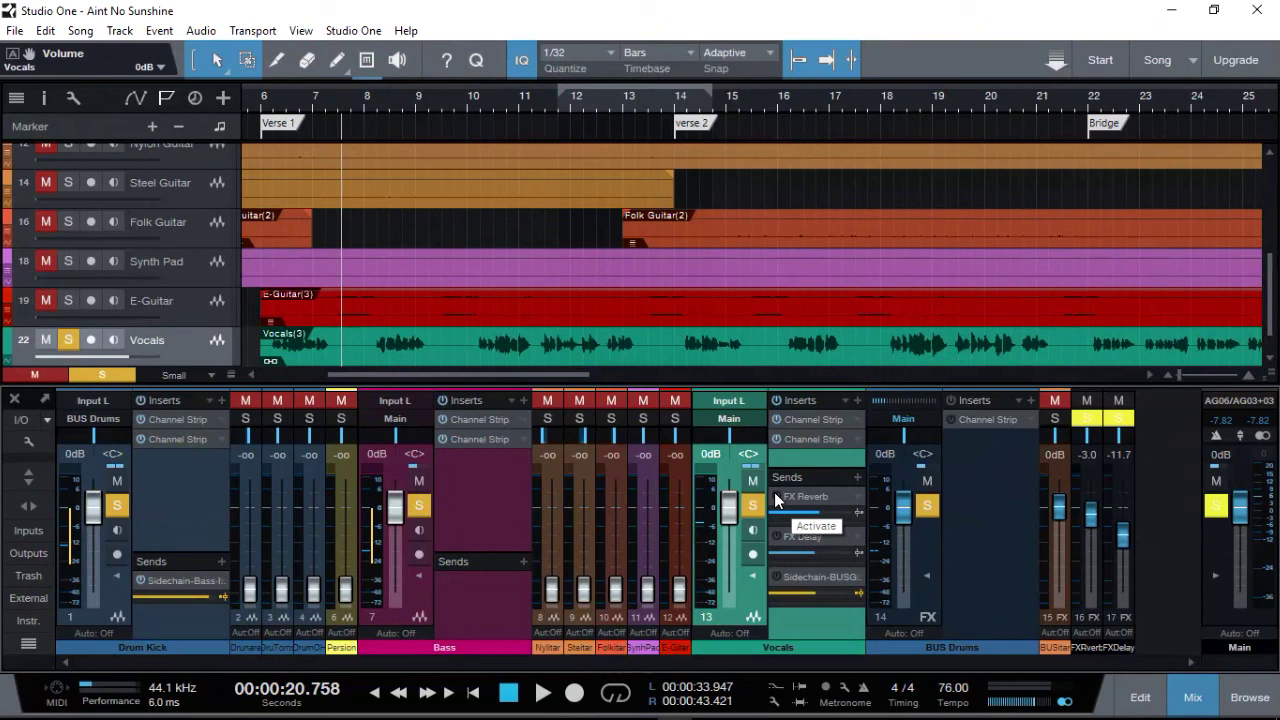
left_click(777, 536)
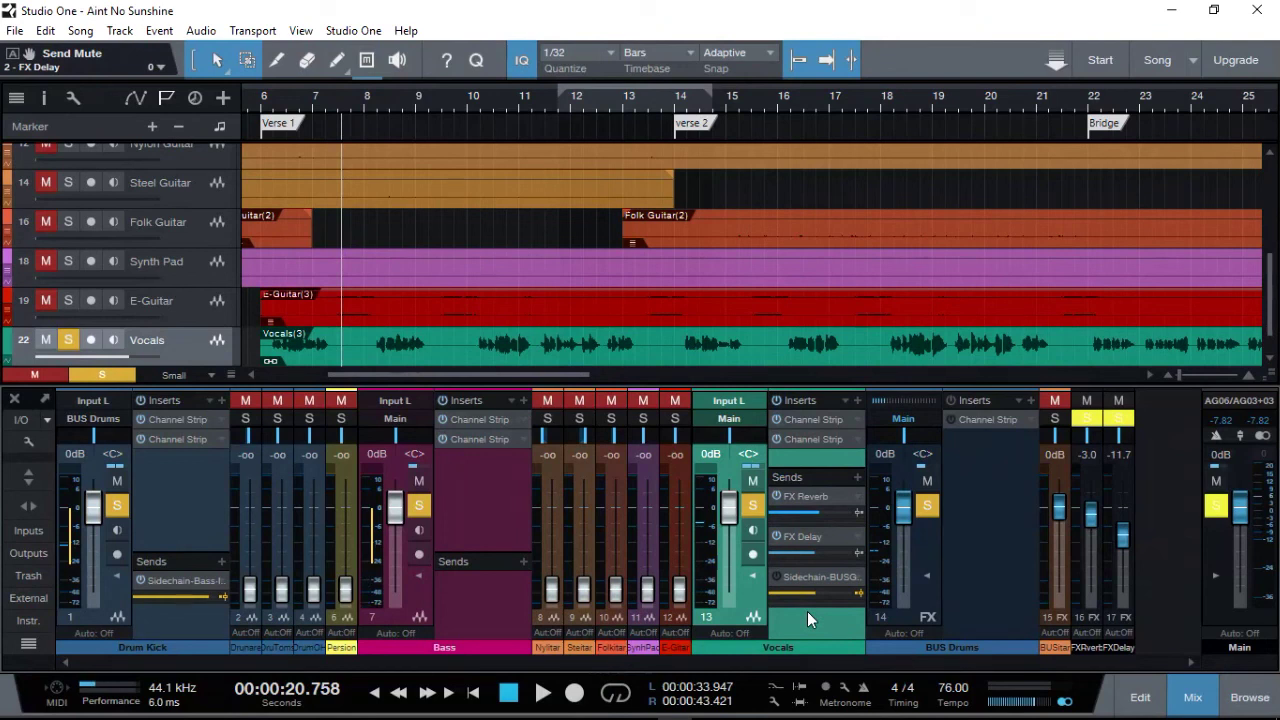
key("space")
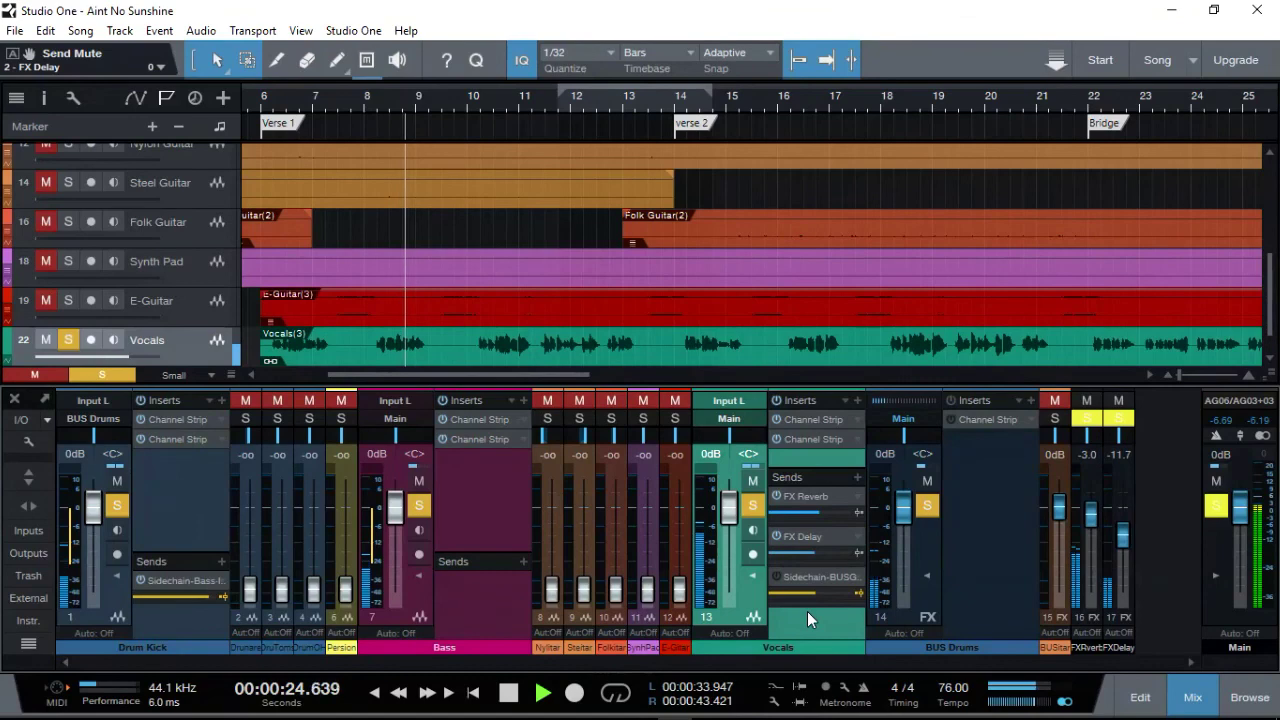
key("space")
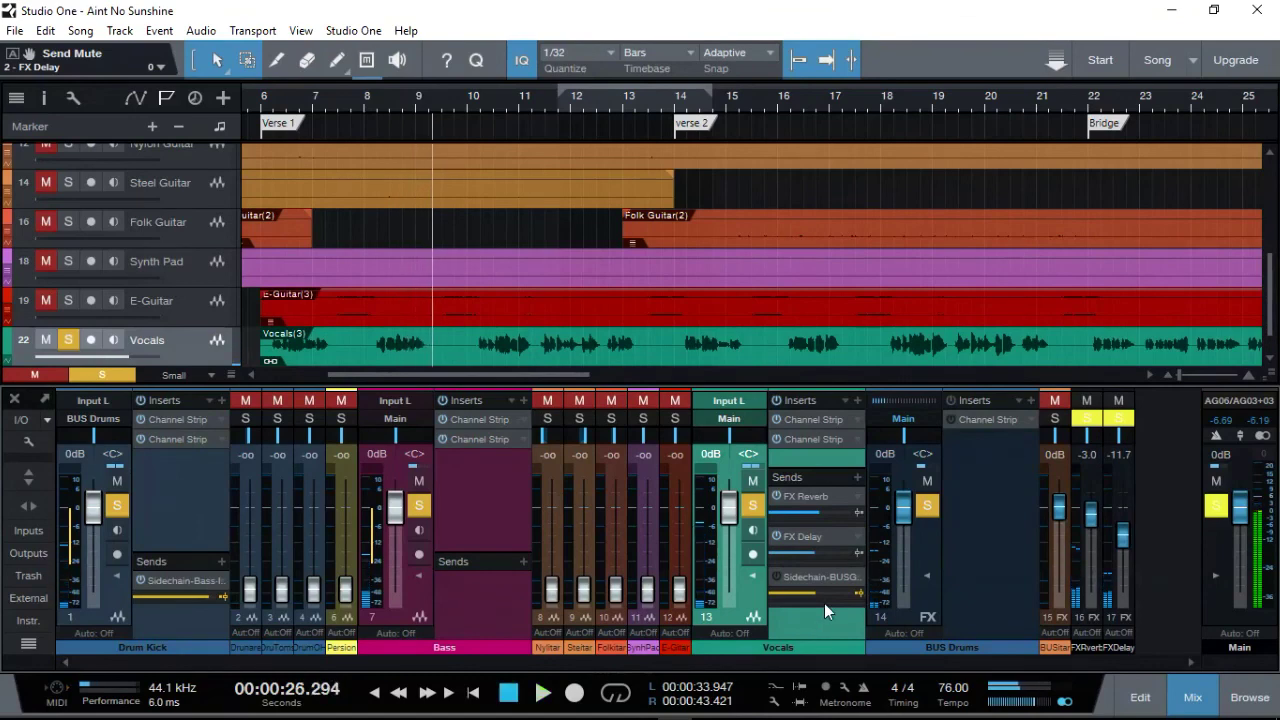